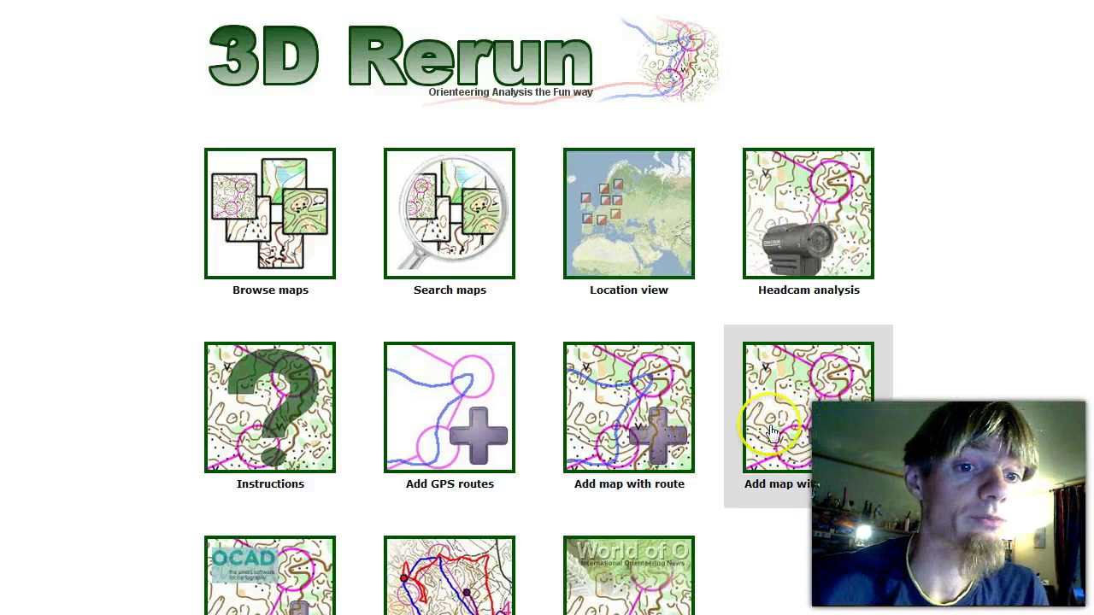
# Step: Select the first runner's GPX file in the Add GPS routes form
pyautogui.click(490, 431)
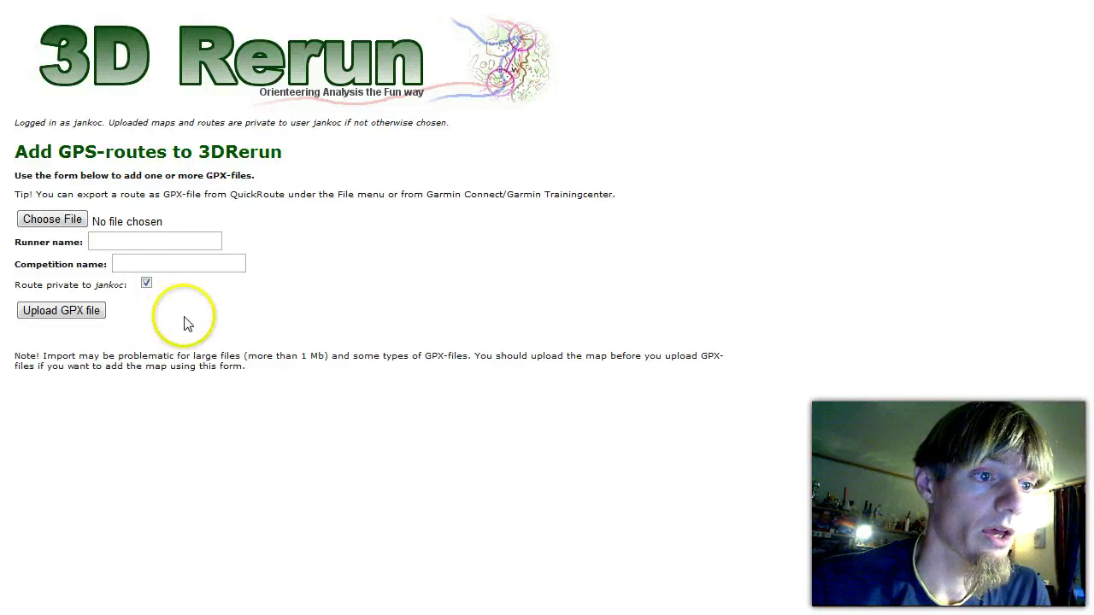
pyautogui.click(51, 219)
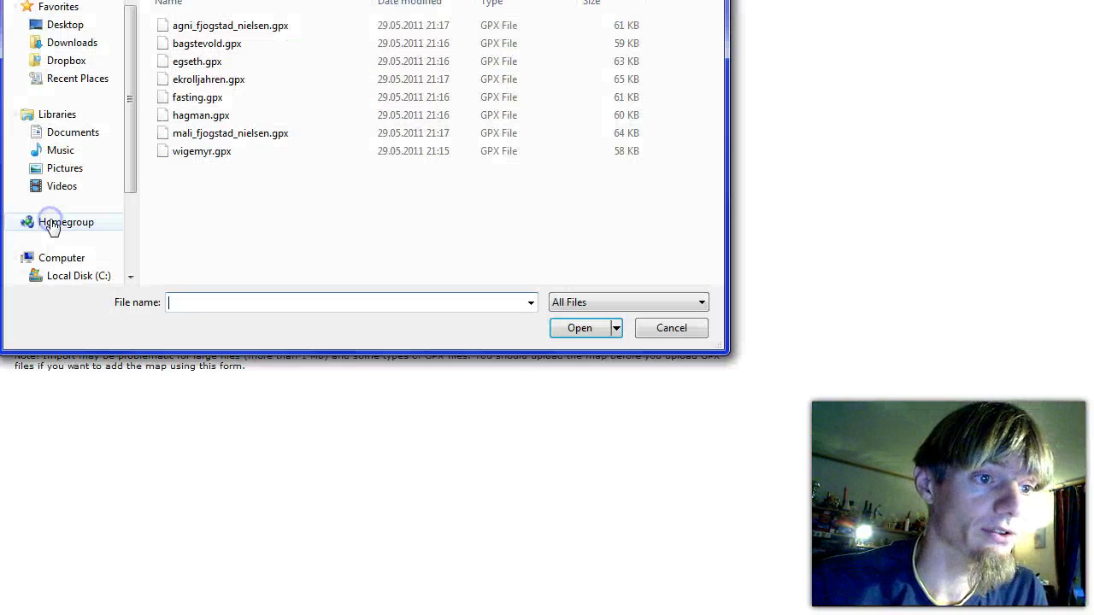
pyautogui.click(226, 29)
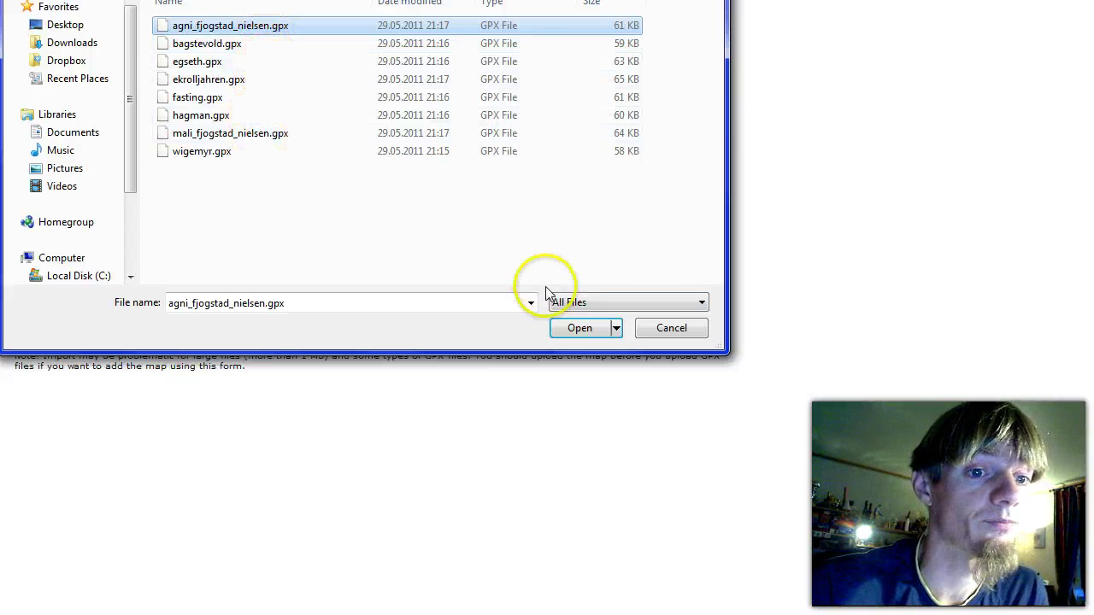
pyautogui.click(579, 327)
# Step: Enter the runner's name and competition 'Middle distance Arendal', make the route public, and upload it
pyautogui.click(157, 244)
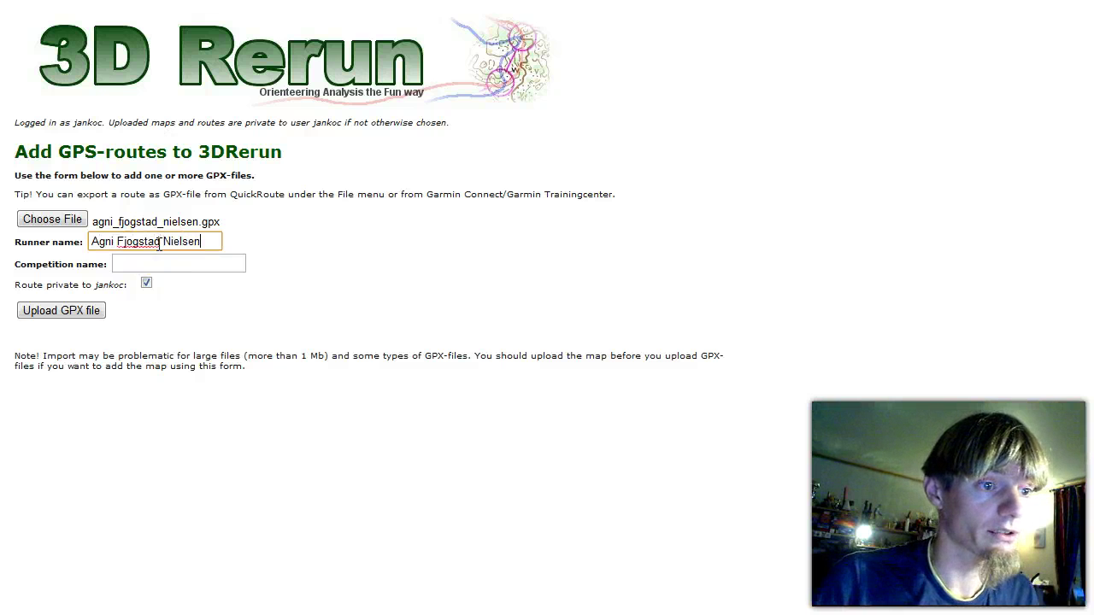
pyautogui.press('Tab')
pyautogui.write('Mid')
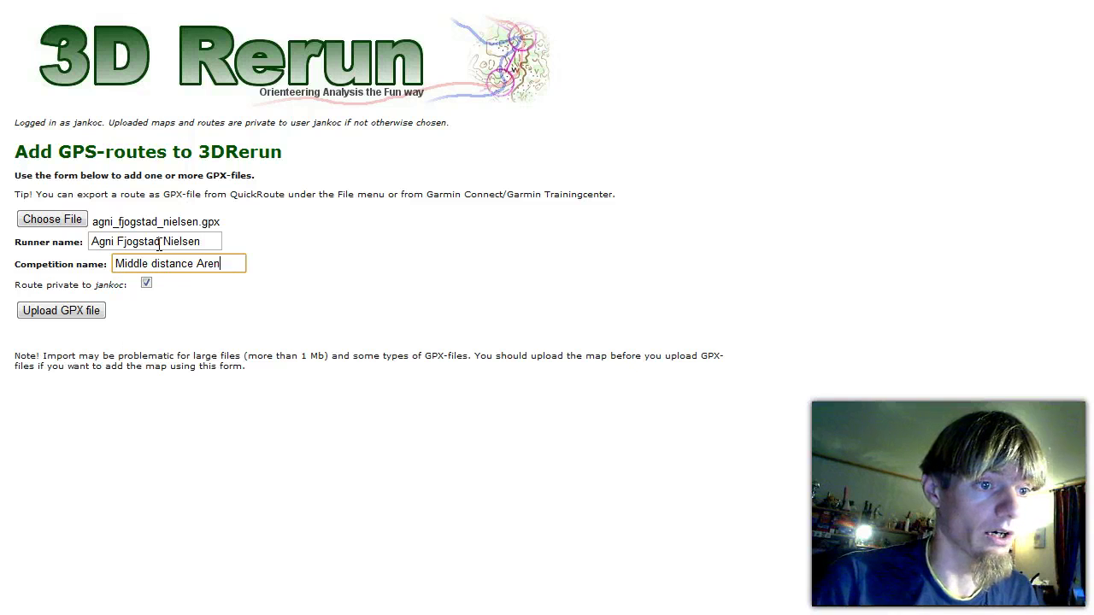
pyautogui.click(146, 283)
pyautogui.click(86, 311)
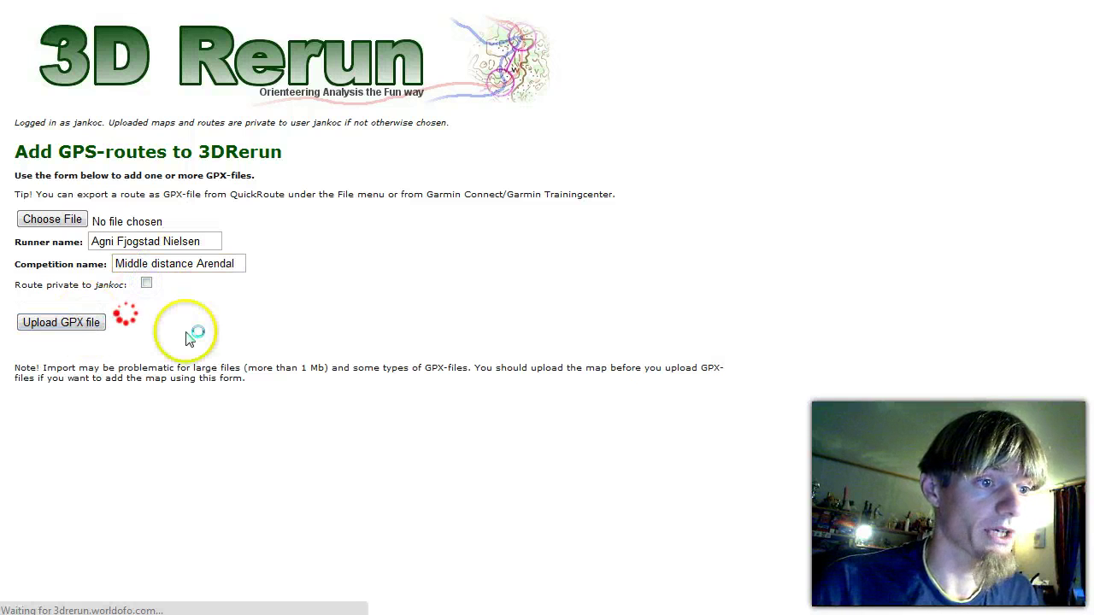
# Step: Upload the second runner's GPX file with the runner's name filled in
pyautogui.click(62, 219)
pyautogui.doubleClick(214, 43)
pyautogui.click(177, 242)
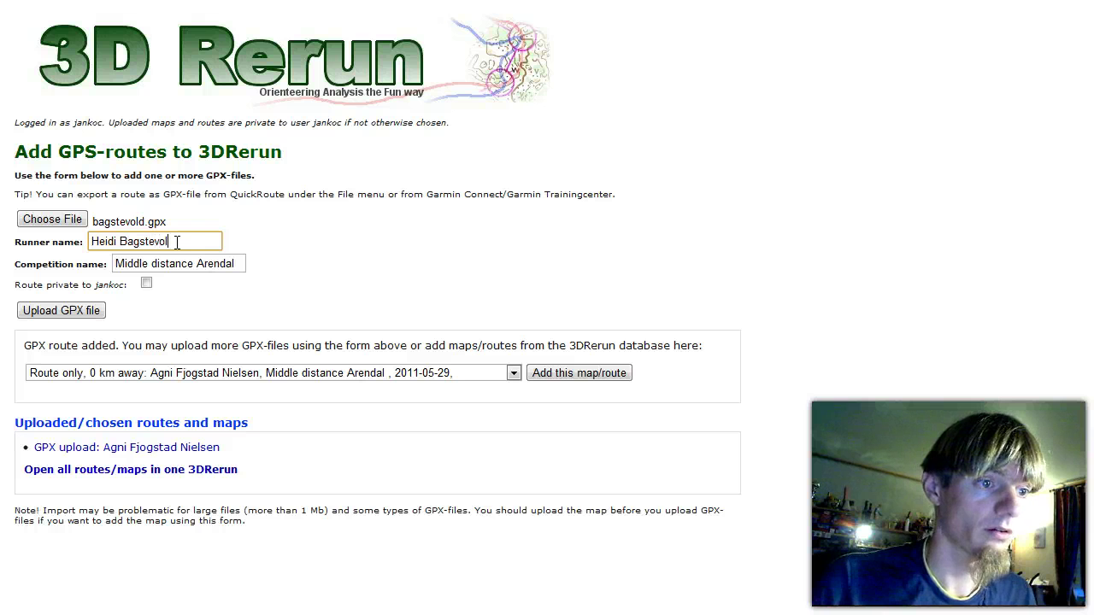
pyautogui.click(52, 313)
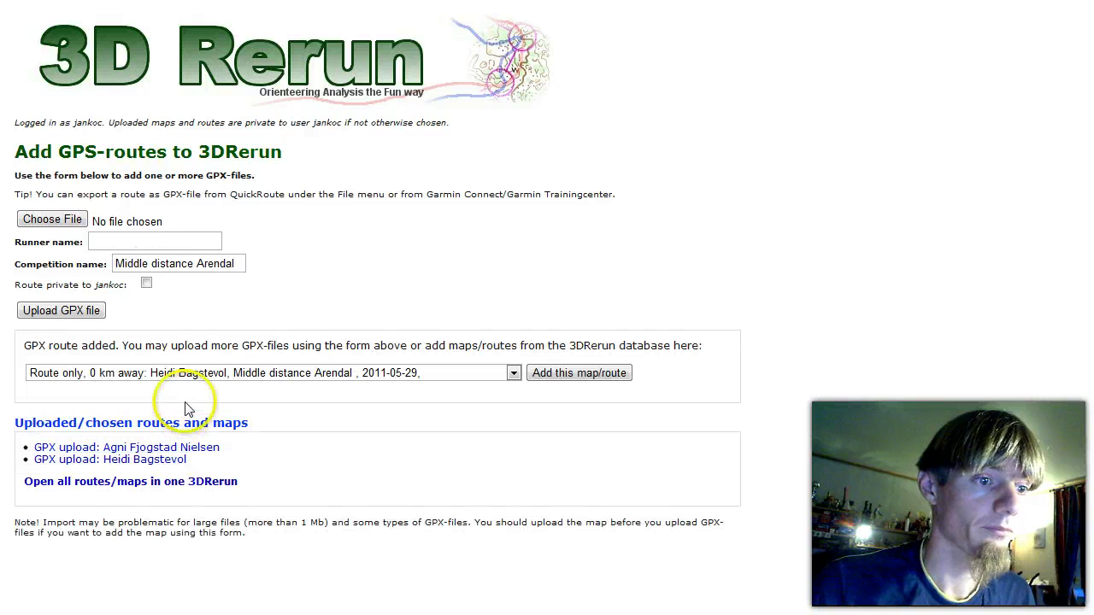
# Step: Upload the third runner's GPX file with the runner's name filled in
pyautogui.click(51, 220)
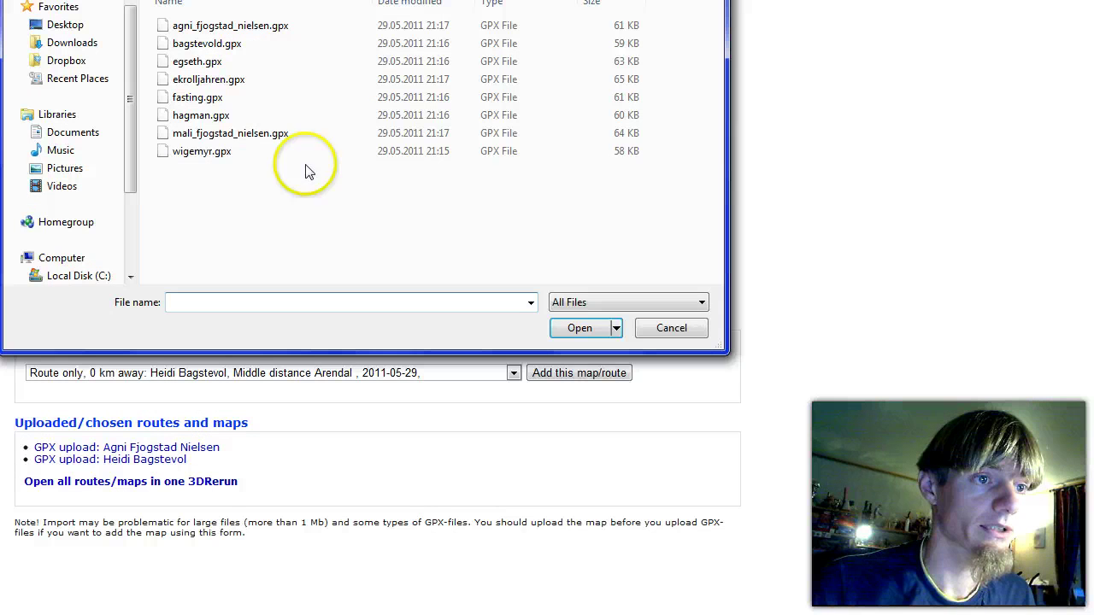
pyautogui.doubleClick(254, 66)
pyautogui.click(191, 243)
pyautogui.write('Elise Egseth')
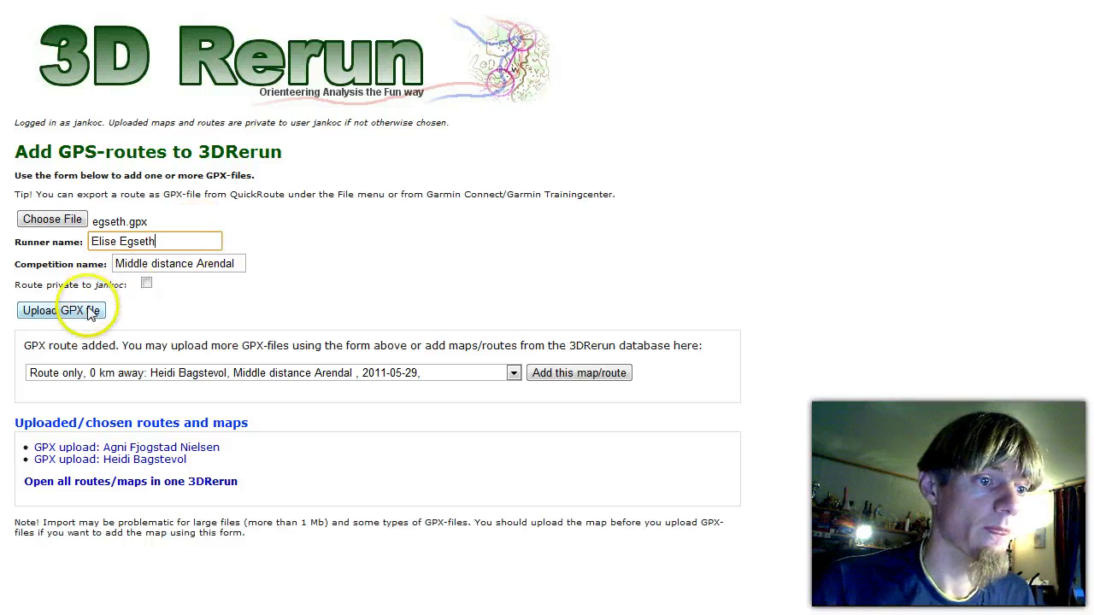
pyautogui.click(94, 310)
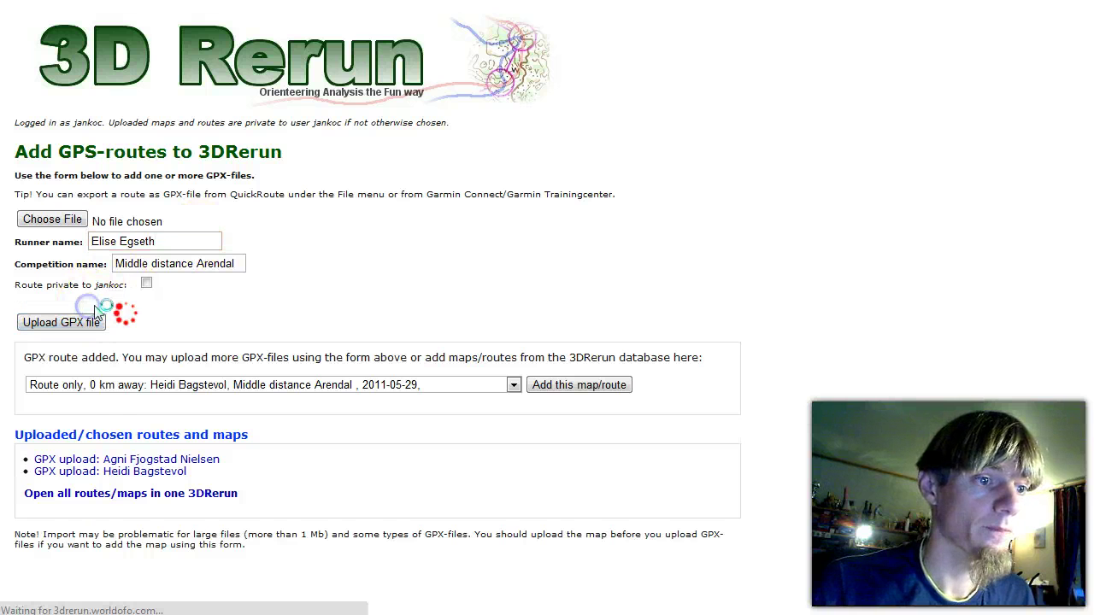
# Step: Upload the fourth runner's GPX file with the runner's name entered
pyautogui.click(52, 220)
pyautogui.doubleClick(208, 78)
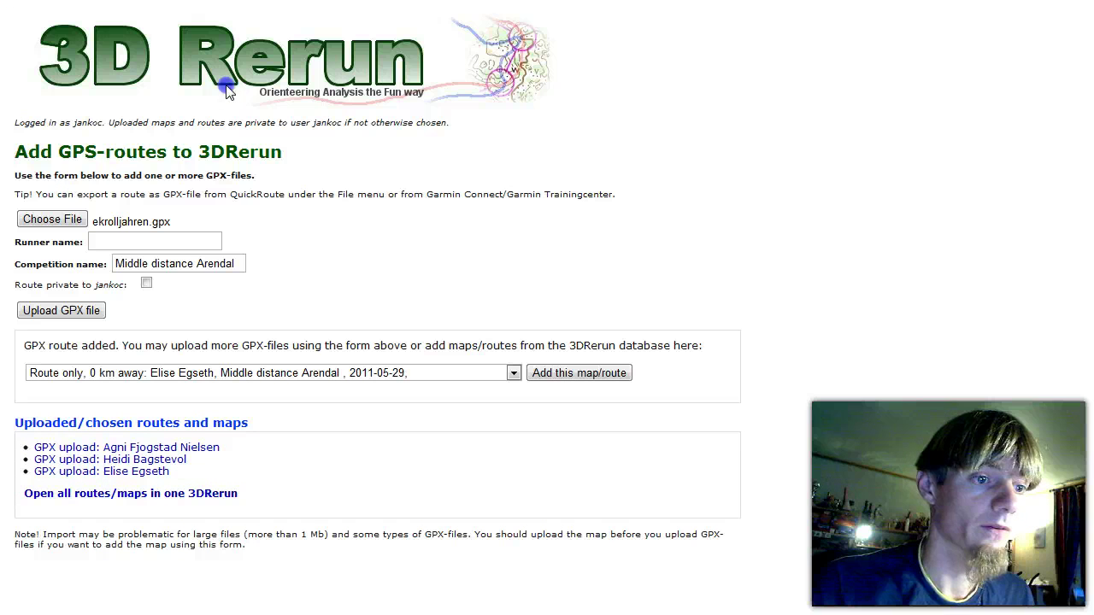
pyautogui.click(208, 241)
pyautogui.write('Silje Ekroll Jahren')
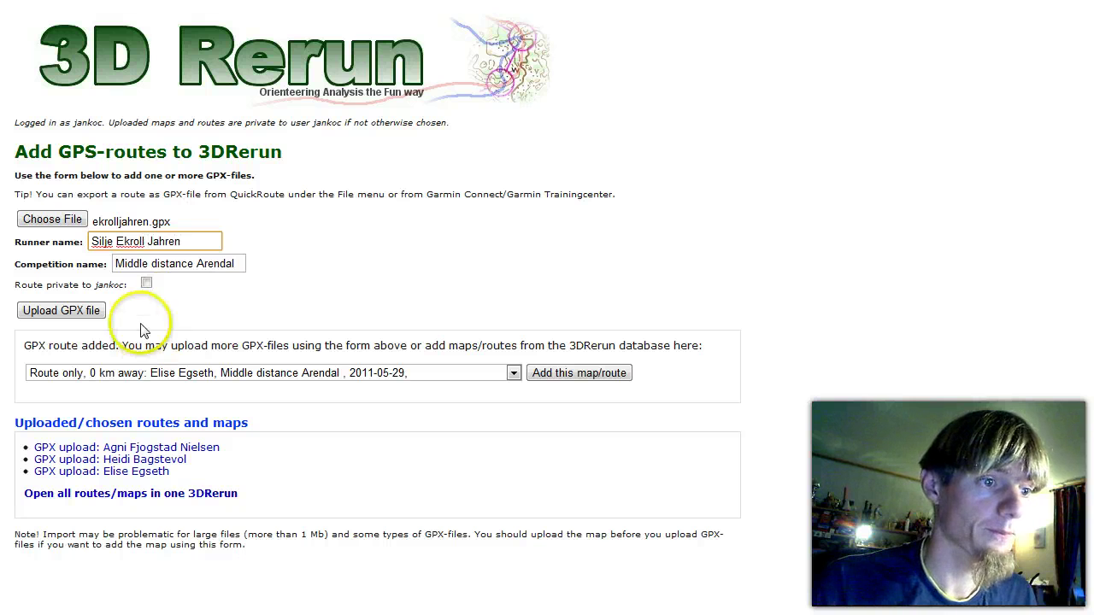
pyautogui.click(94, 311)
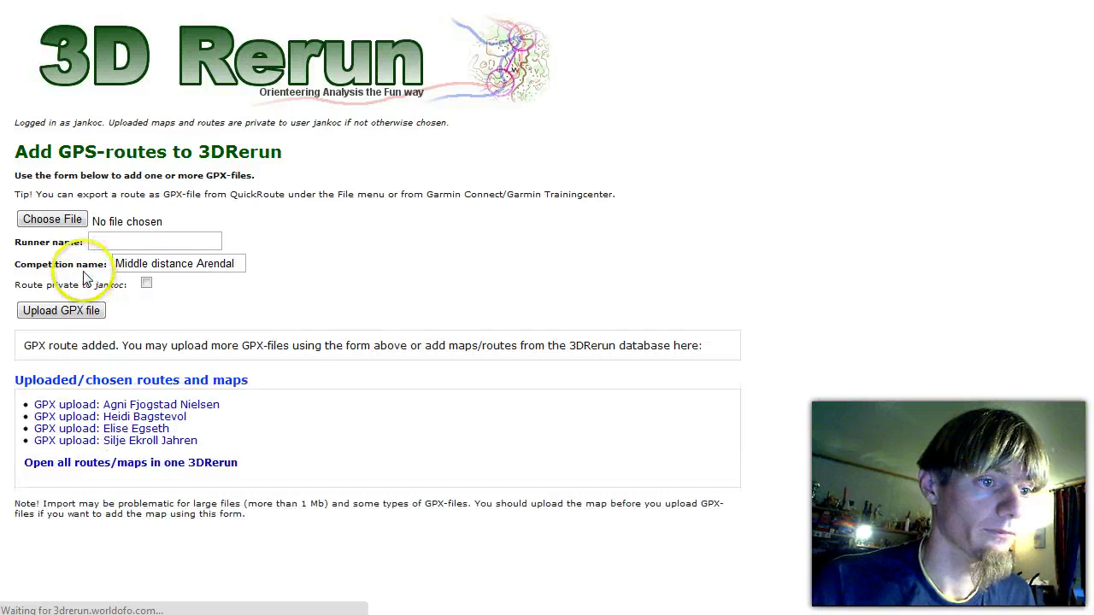
# Step: Upload the fifth runner's GPX file with the runner's name entered
pyautogui.click(49, 219)
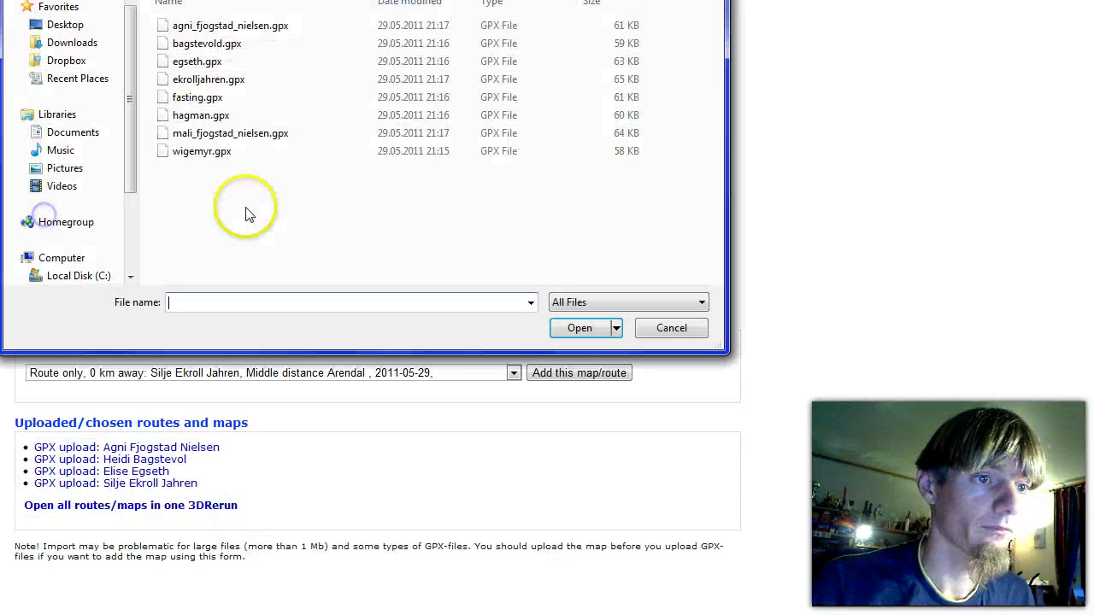
pyautogui.doubleClick(231, 98)
pyautogui.write('Mari Fasting')
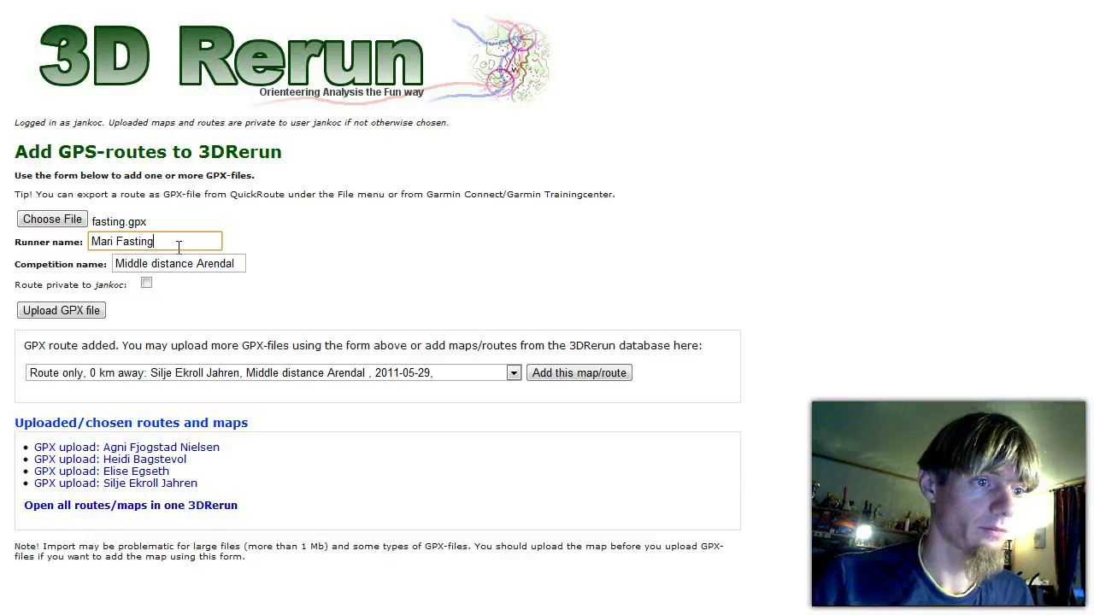
pyautogui.click(83, 311)
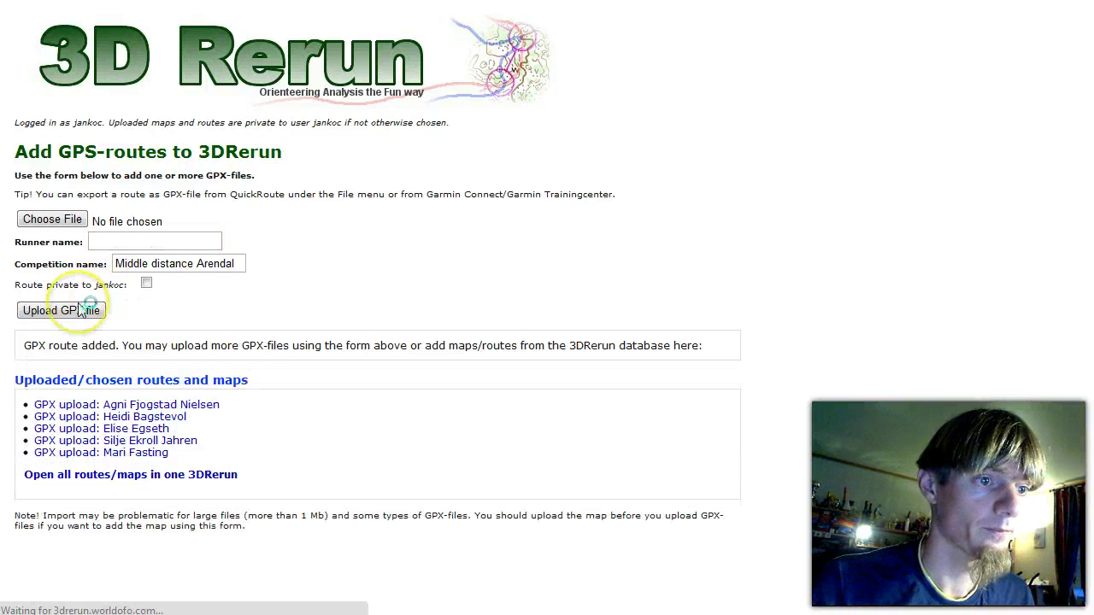
# Step: Upload the sixth runner's GPX file with the runner's name entered
pyautogui.click(53, 223)
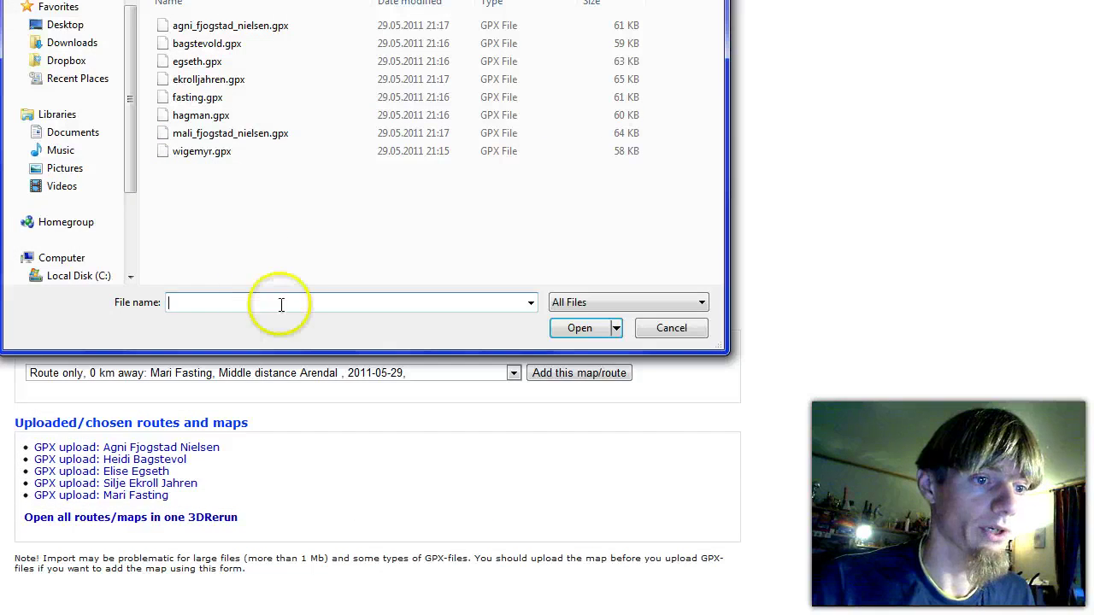
pyautogui.doubleClick(206, 113)
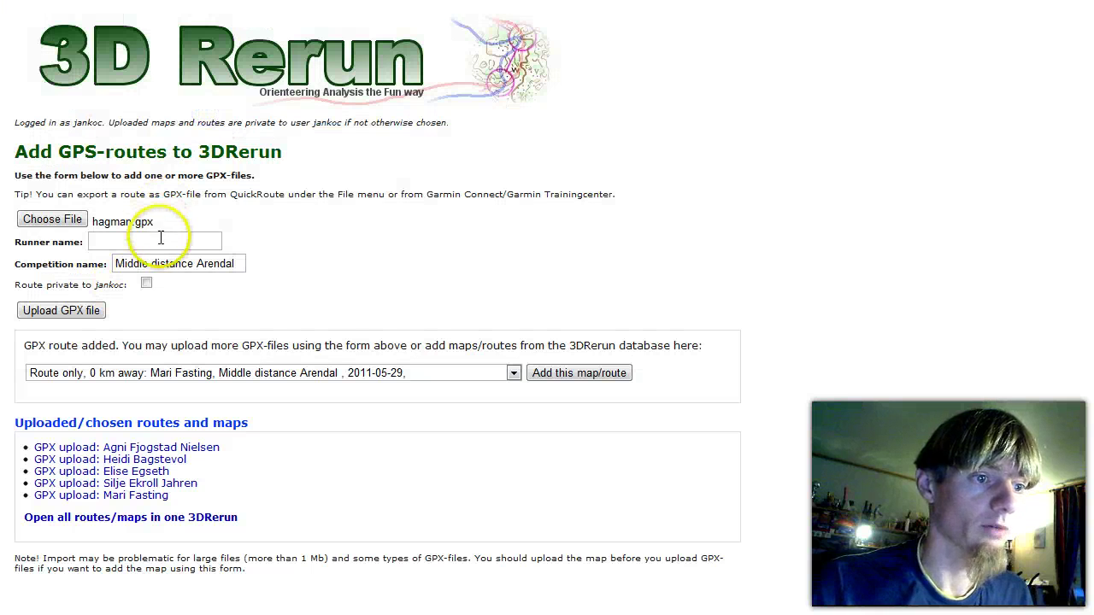
pyautogui.click(166, 242)
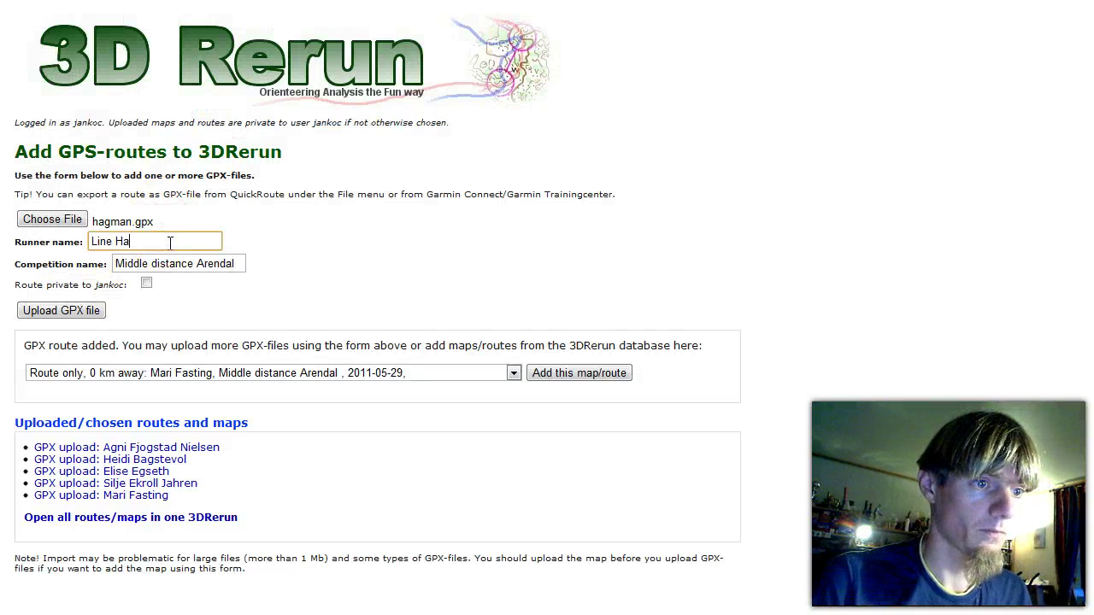
pyautogui.click(58, 310)
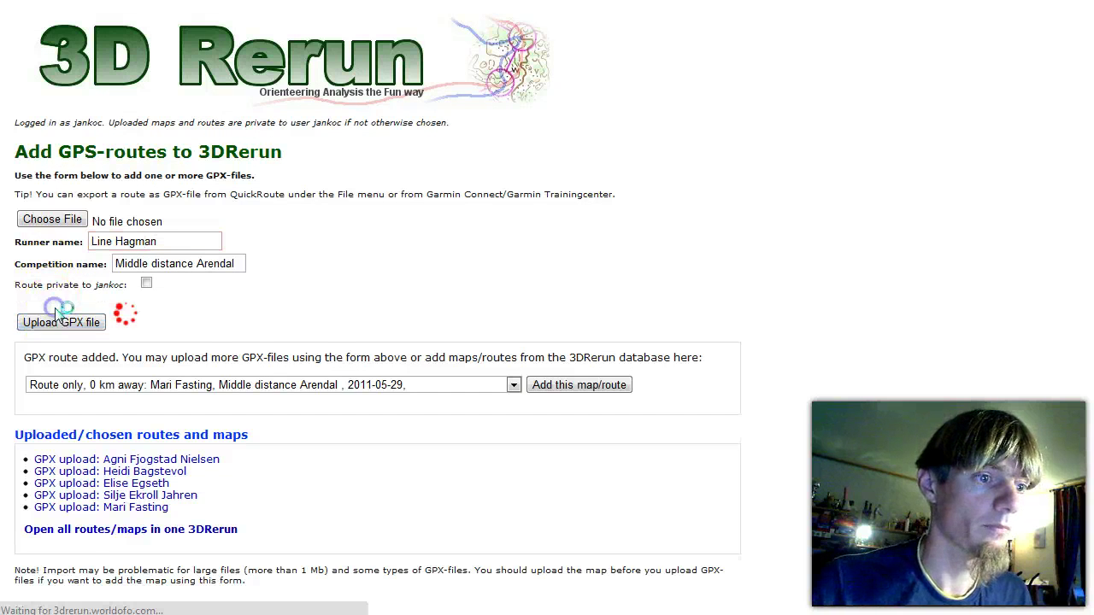
# Step: Upload the seventh runner's GPX file
pyautogui.click(52, 219)
pyautogui.doubleClick(213, 135)
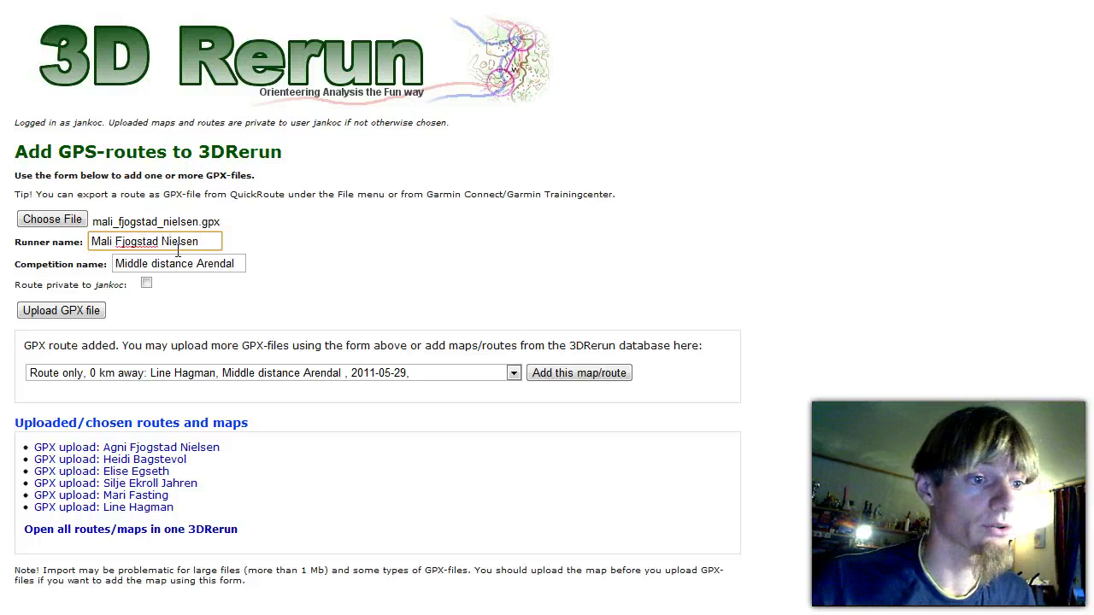
pyautogui.click(96, 311)
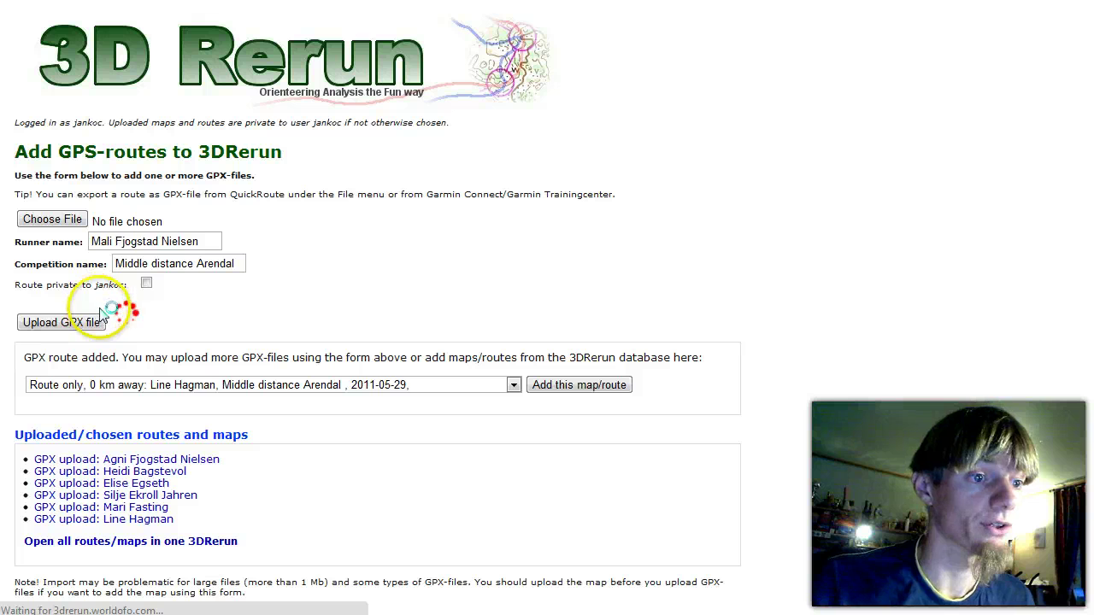
# Step: Upload the eighth runner's GPX file with the runner's name filled in
pyautogui.click(77, 224)
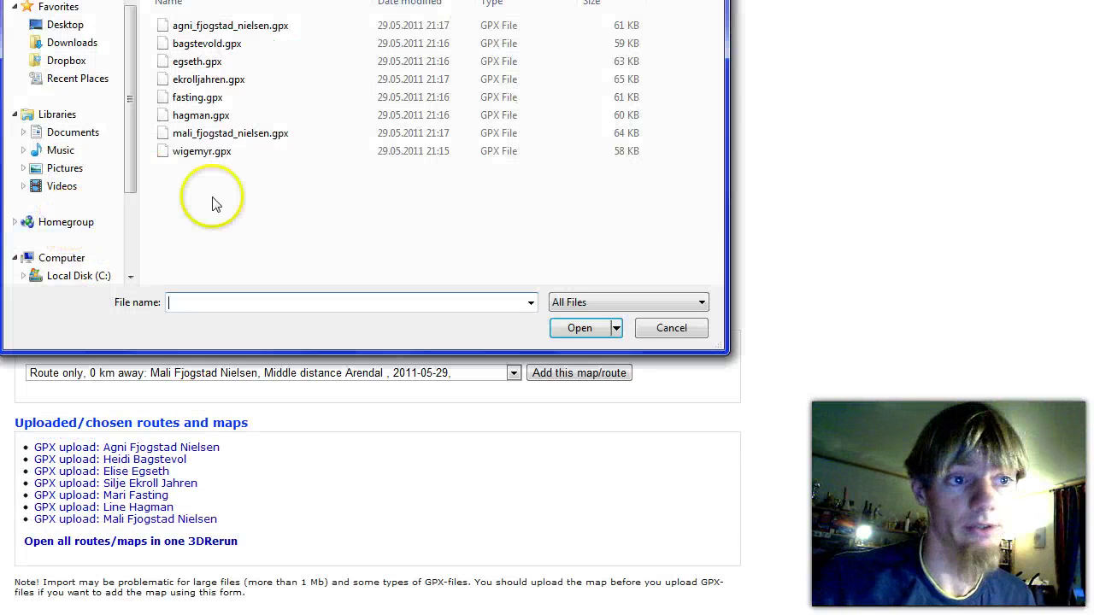
pyautogui.click(202, 151)
pyautogui.click(568, 329)
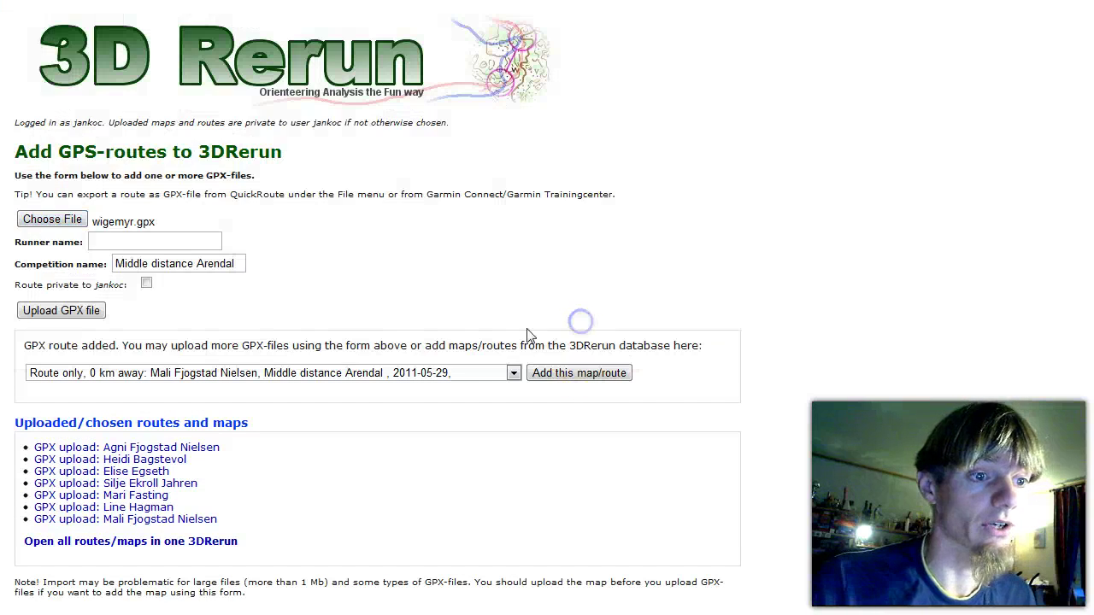
pyautogui.click(137, 242)
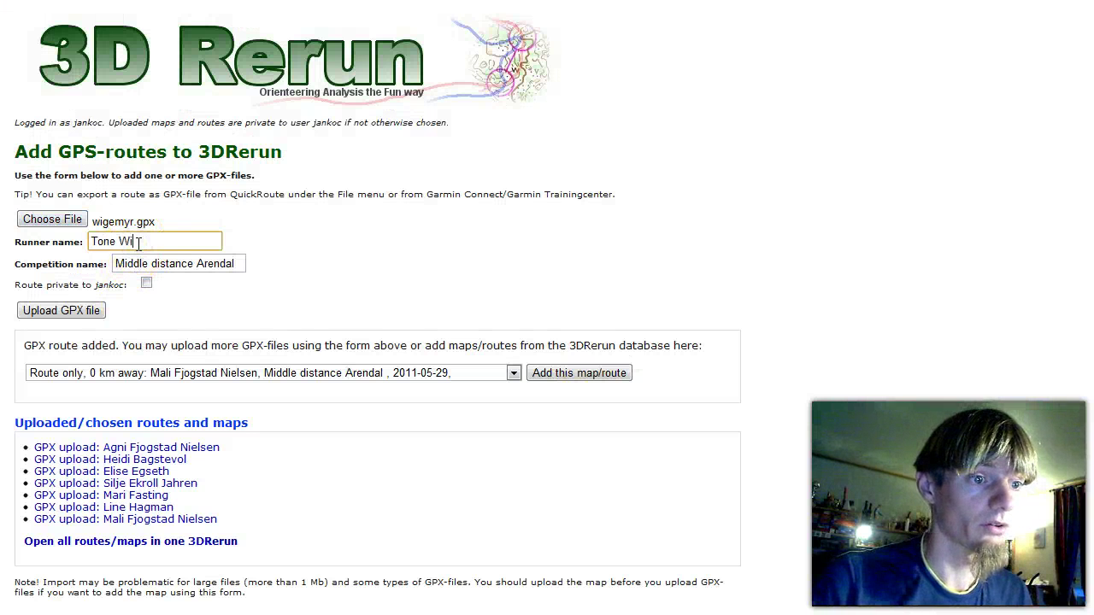
pyautogui.click(60, 310)
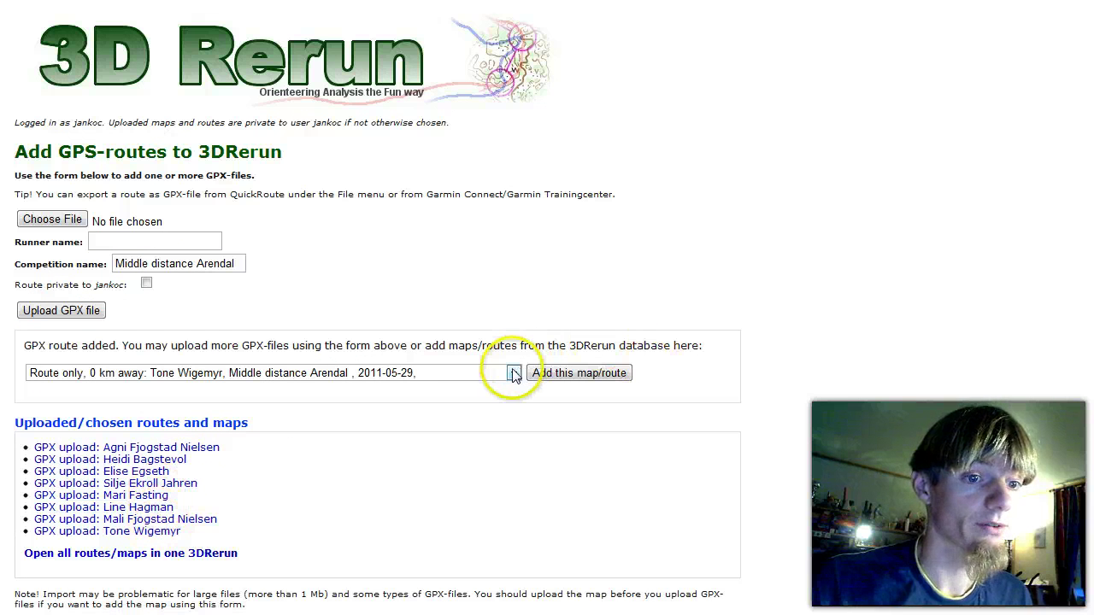
# Step: Add the database entry 'GPSSeuranta map only, Craft Cup Arendal D21' to the chosen list
pyautogui.click(481, 372)
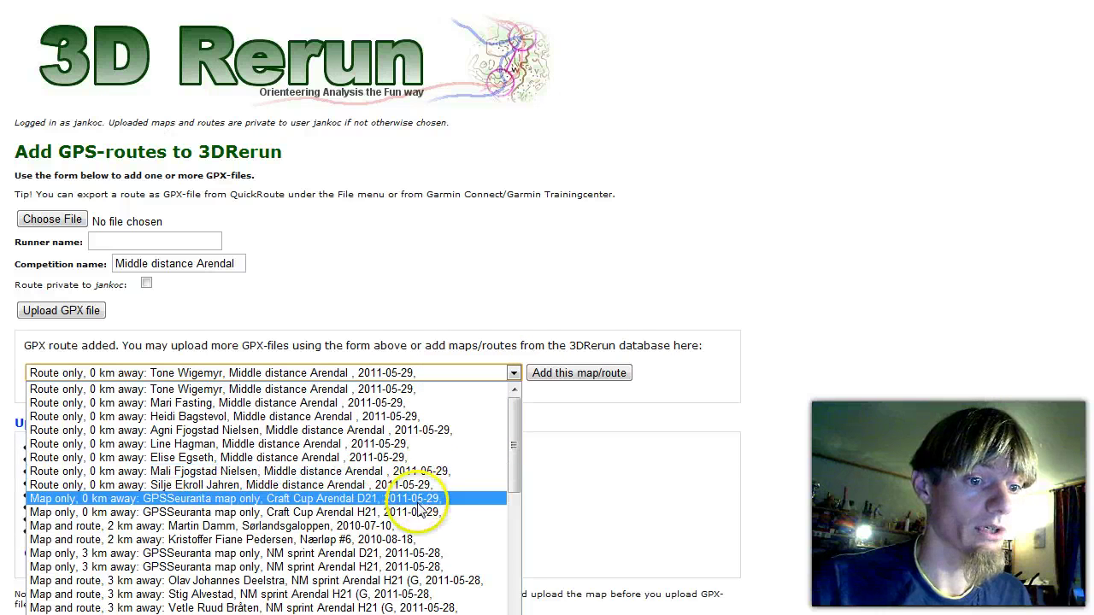
pyautogui.click(325, 504)
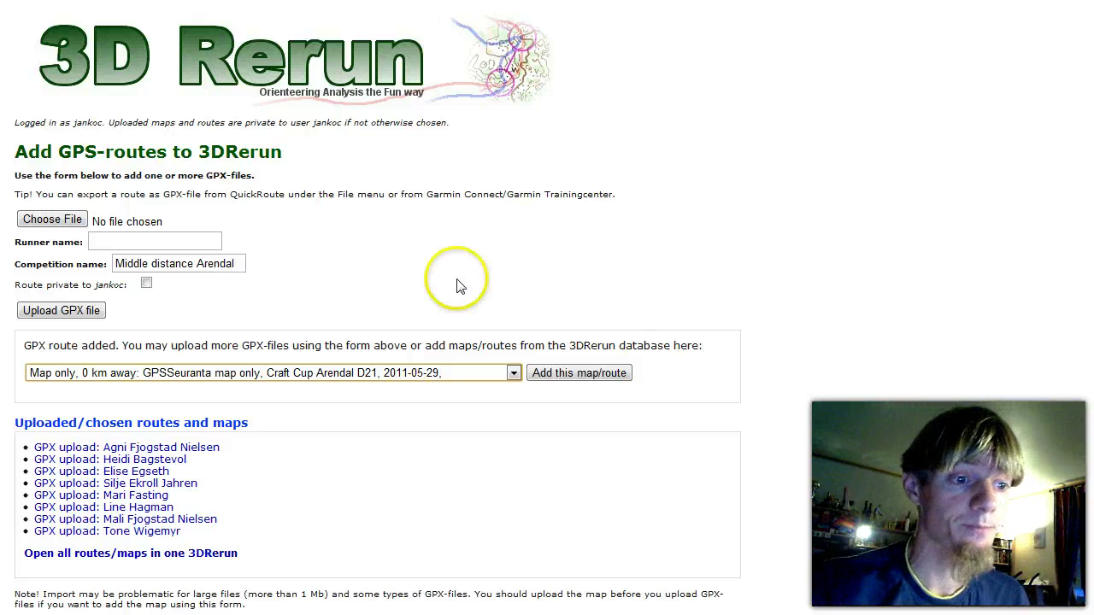
pyautogui.click(592, 375)
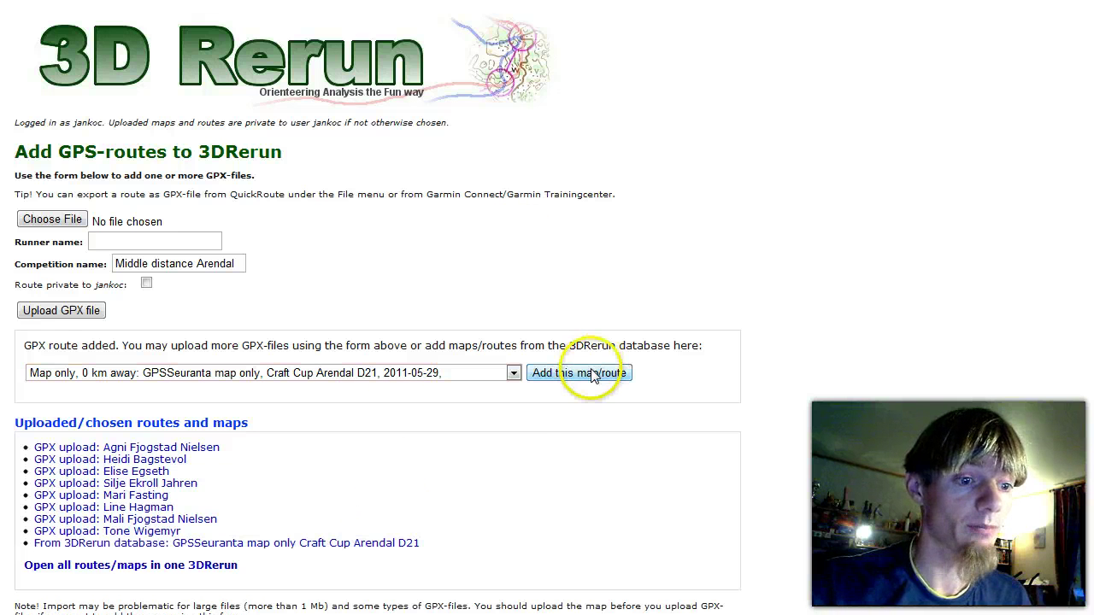
# Step: Load all eight routes and the Arendal map in one 3D view, centred on the runners
pyautogui.click(136, 569)
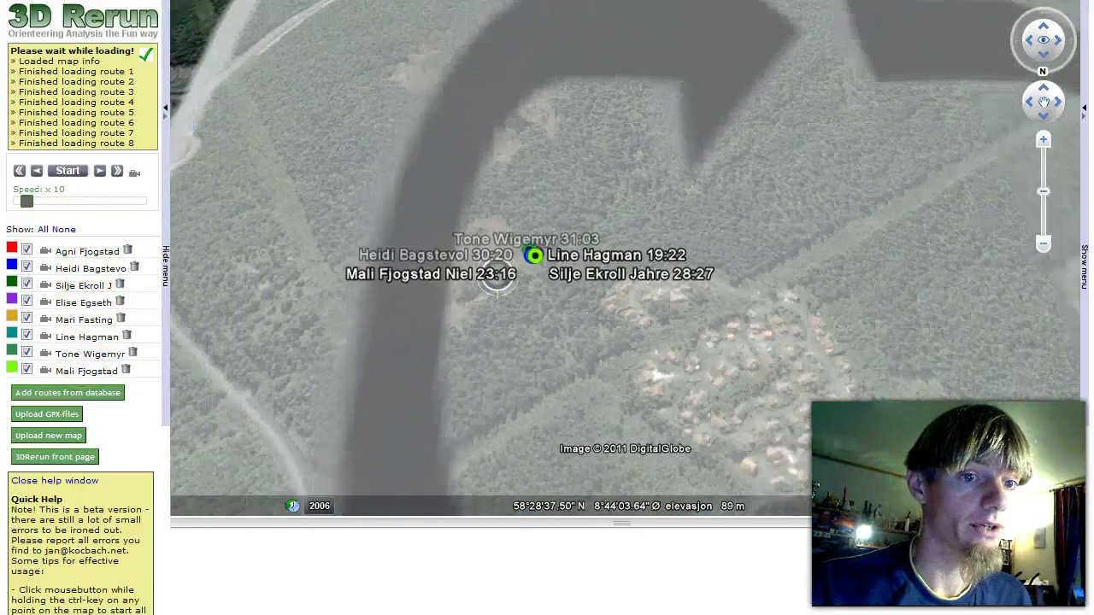
pyautogui.click(498, 336)
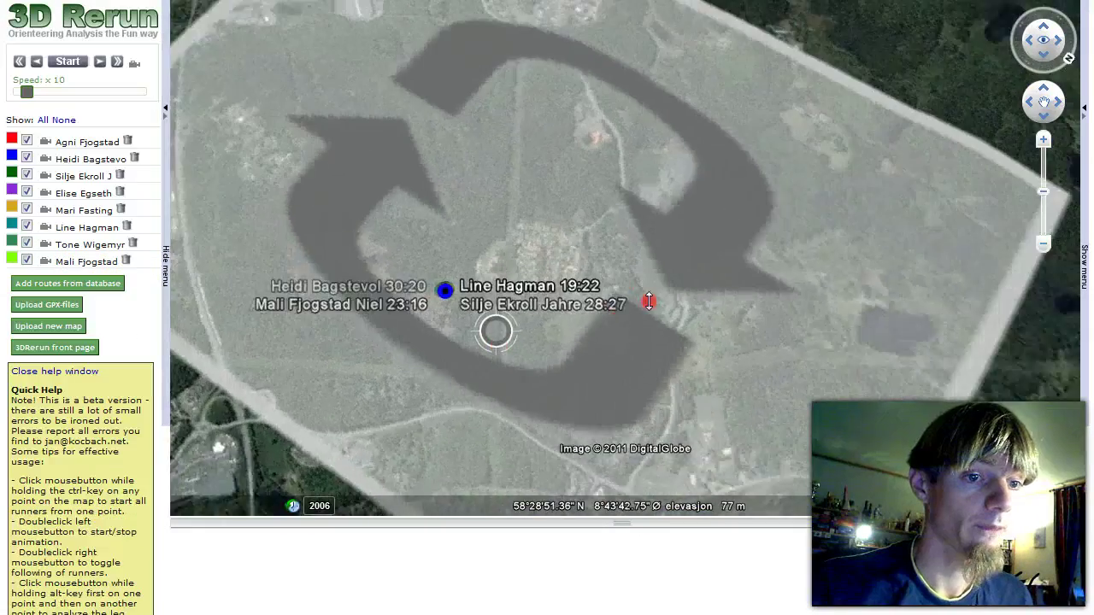
pyautogui.moveTo(608, 327); pyautogui.dragTo(477, 349)
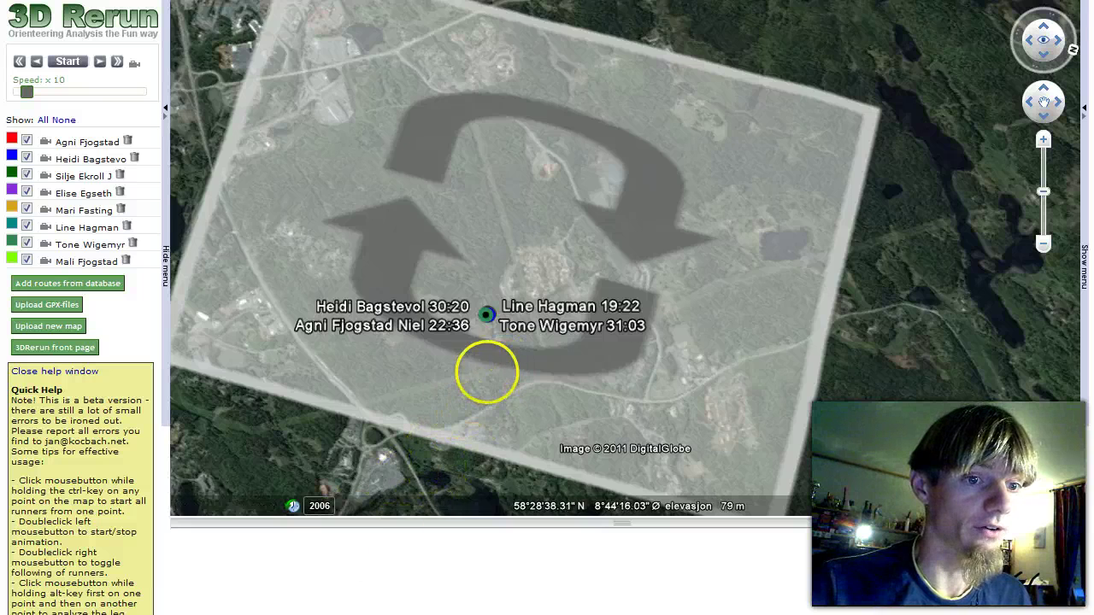
pyautogui.scroll(2, 486, 371)
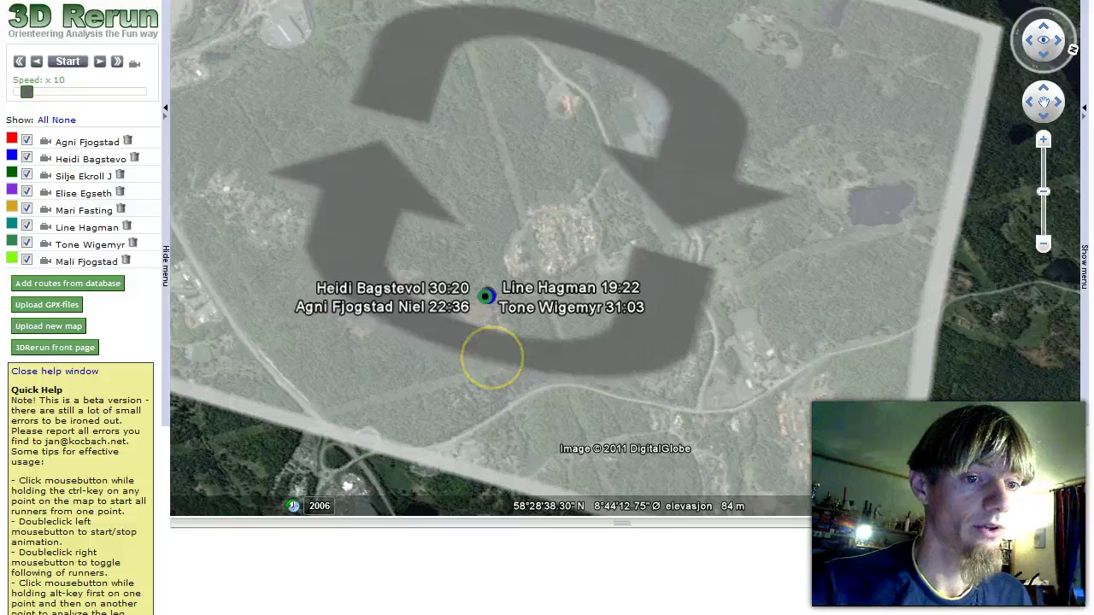
pyautogui.scroll(2, 491, 357)
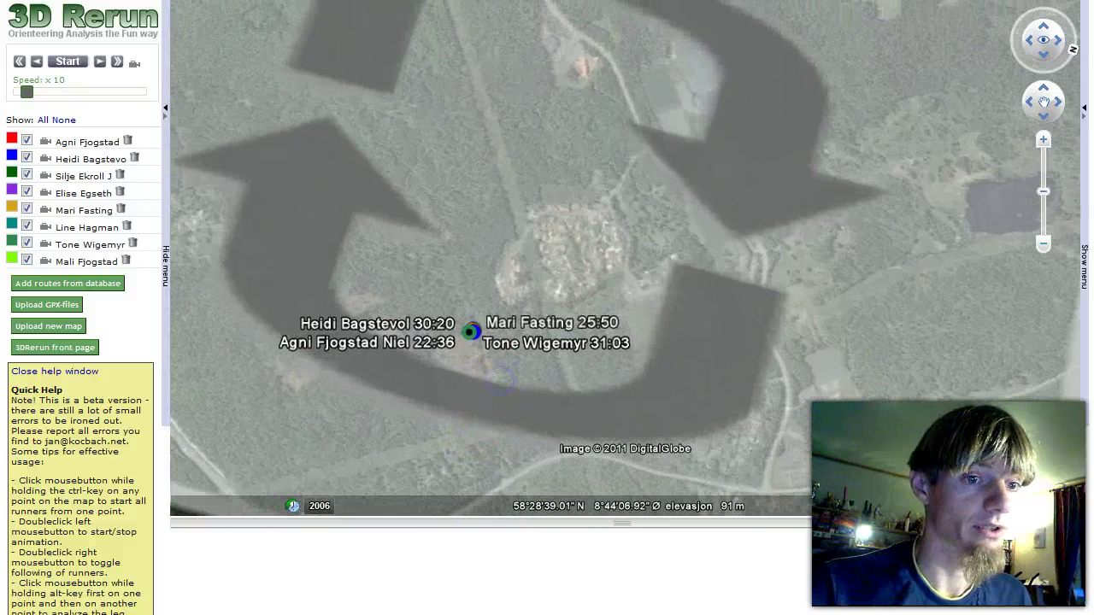
pyautogui.moveTo(519, 229); pyautogui.dragTo(559, 293)
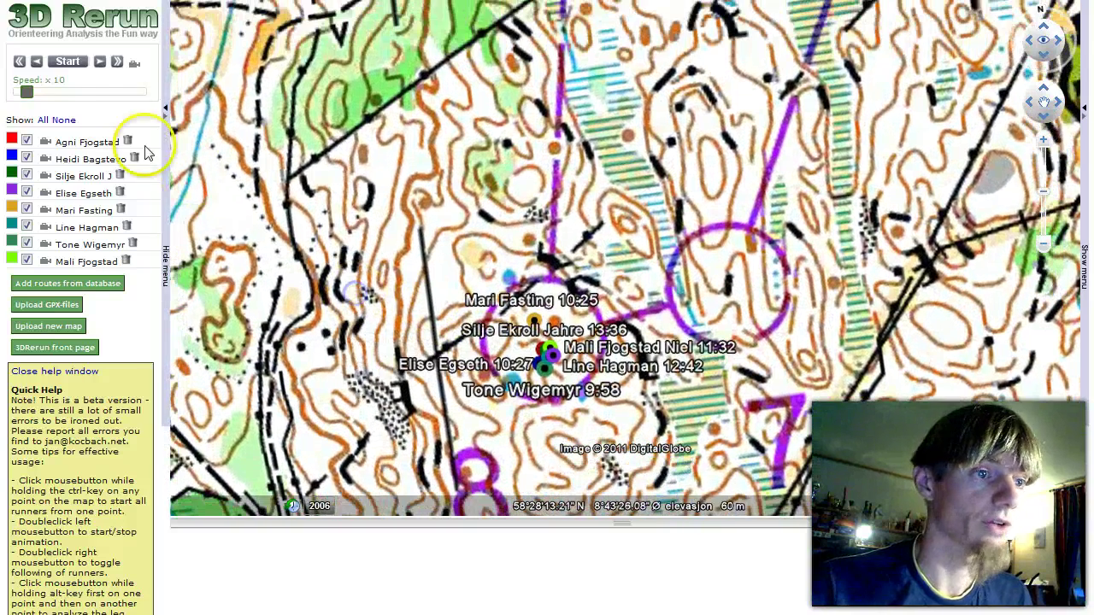
# Step: Play the replay with the camera following the runners, stopping at elapsed times 6:43–10:34
pyautogui.click(68, 62)
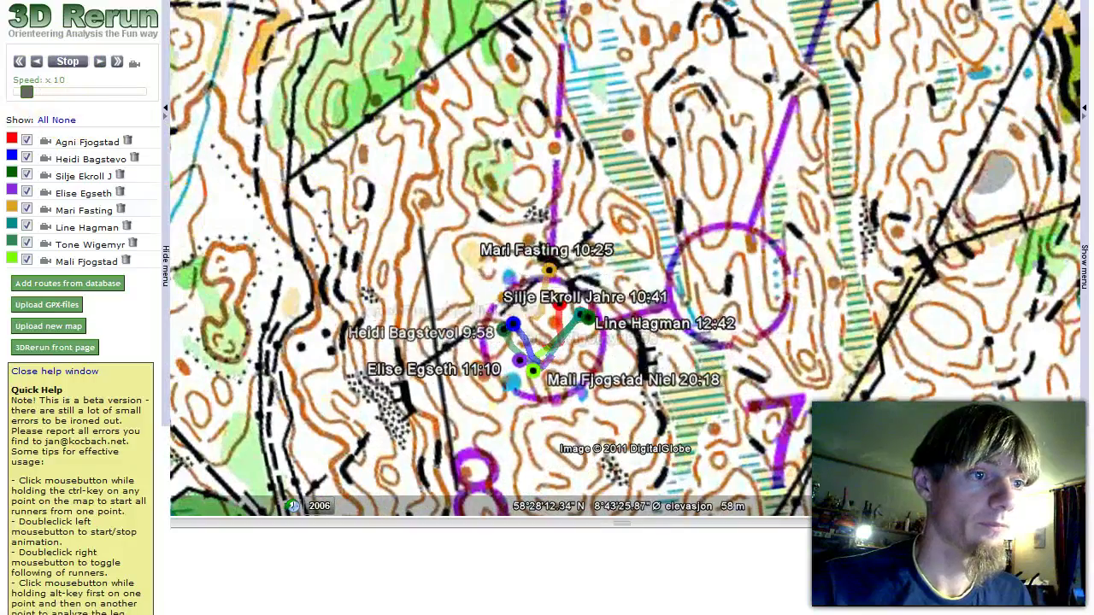
pyautogui.click(134, 63)
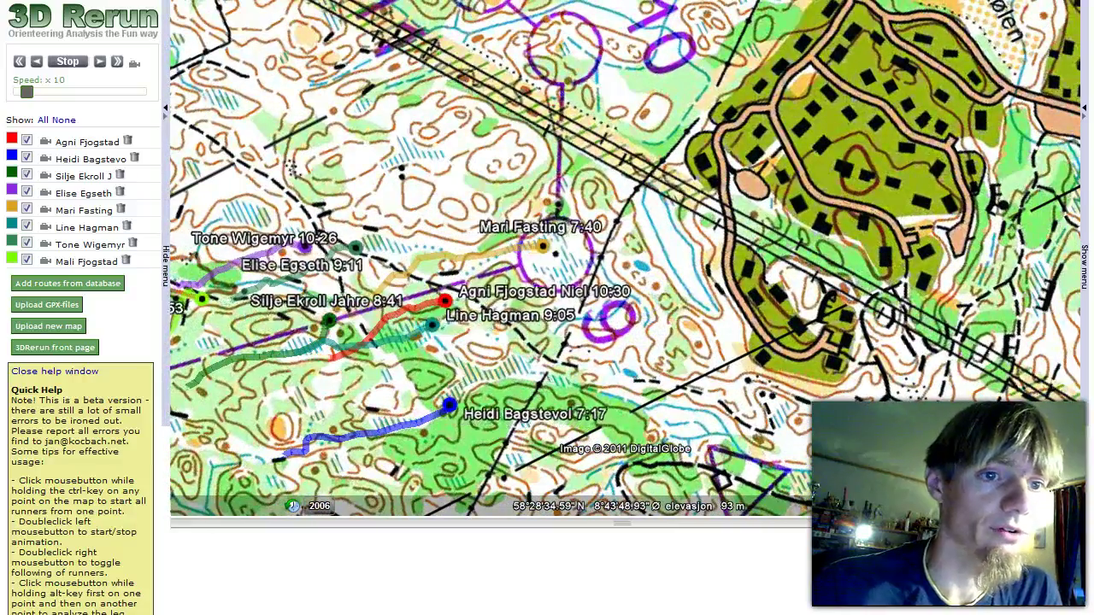
pyautogui.click(68, 62)
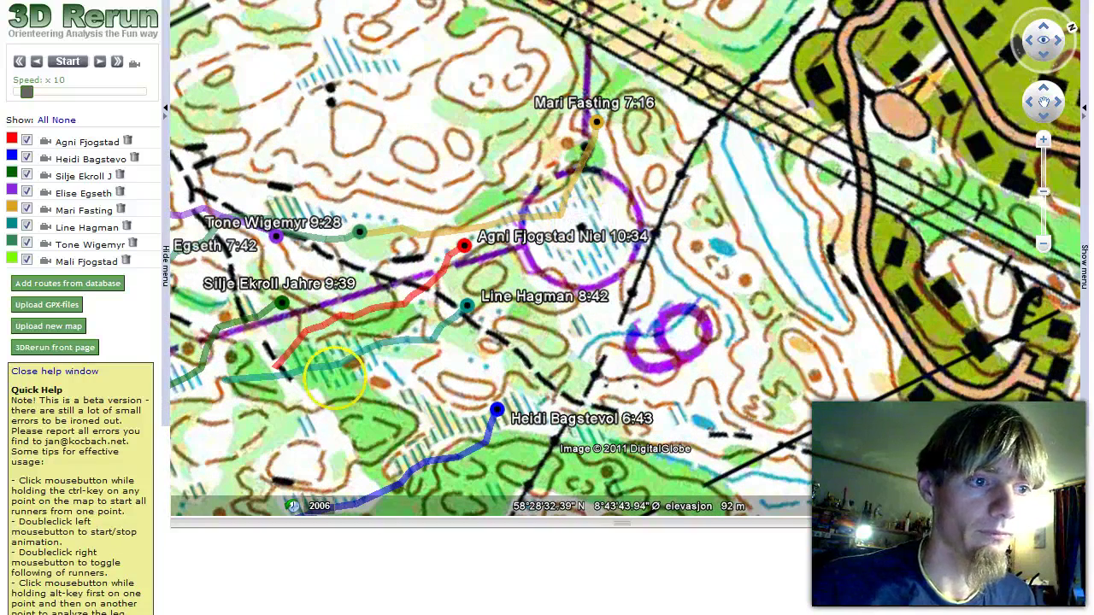
# Step: Analyse the Ctrl 1 to Ctrl 2 leg and sort the enlarged split table by Time (05:34–07:38)
pyautogui.keyDown('ctrl'); pyautogui.click(334, 376); pyautogui.keyUp('ctrl')
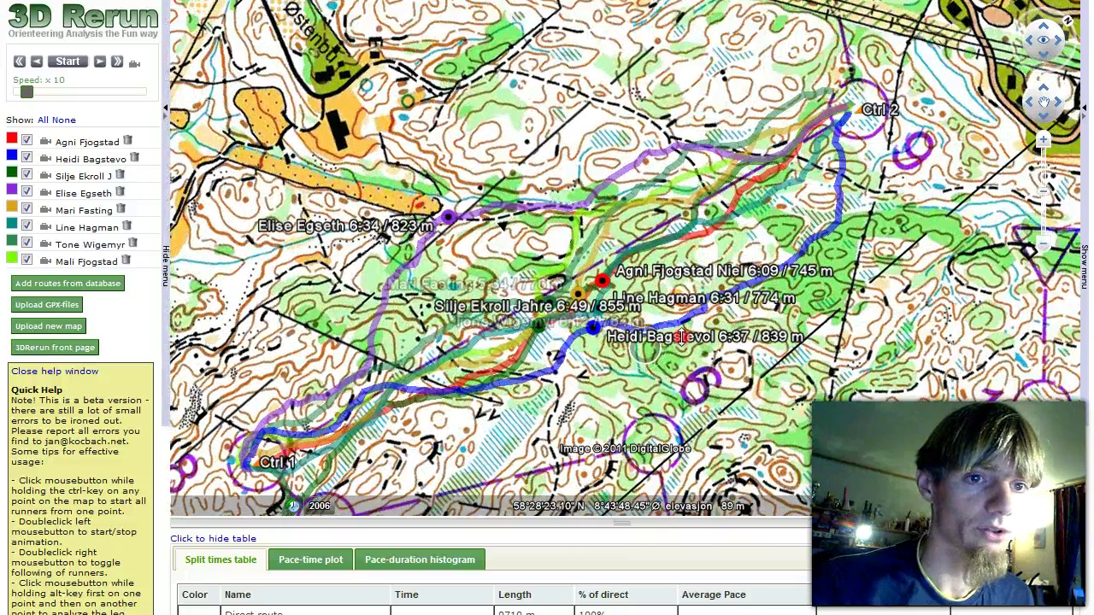
pyautogui.moveTo(598, 518); pyautogui.dragTo(598, 307)
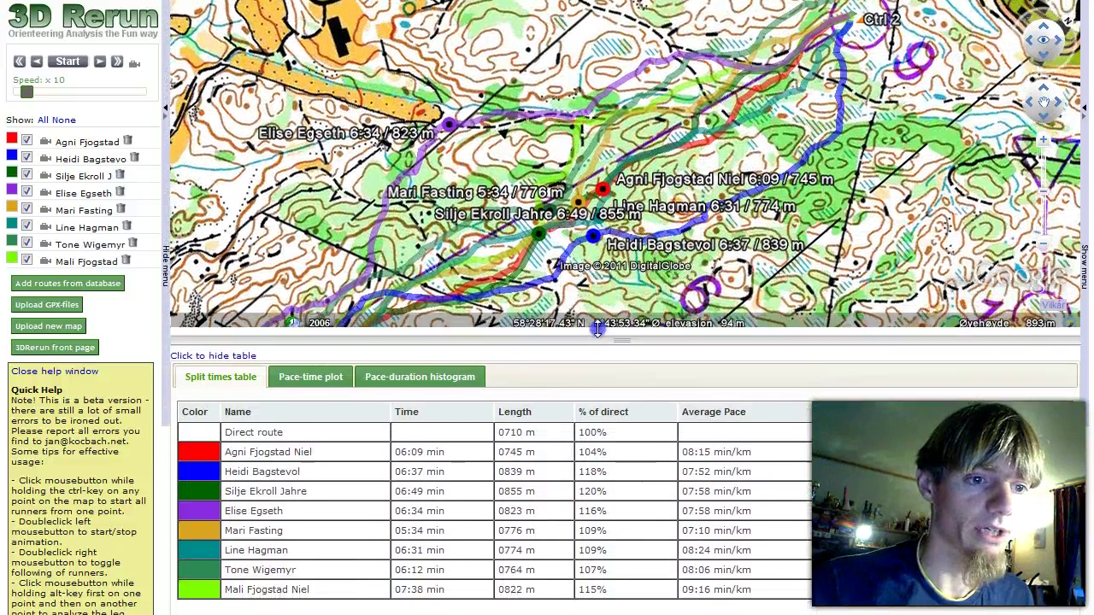
pyautogui.click(406, 385)
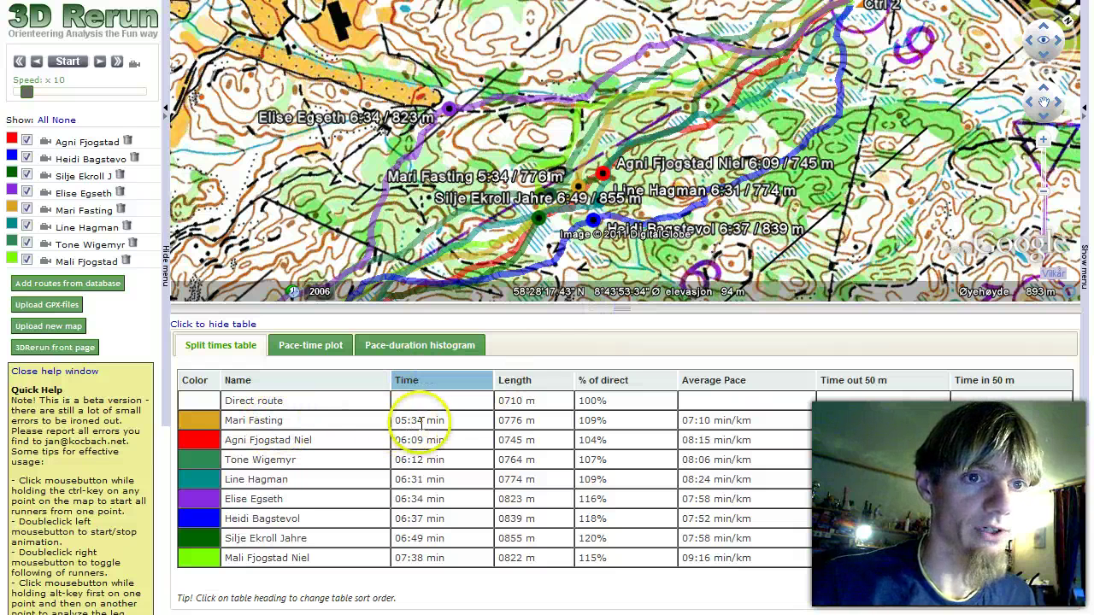
pyautogui.moveTo(535, 309); pyautogui.dragTo(540, 355)
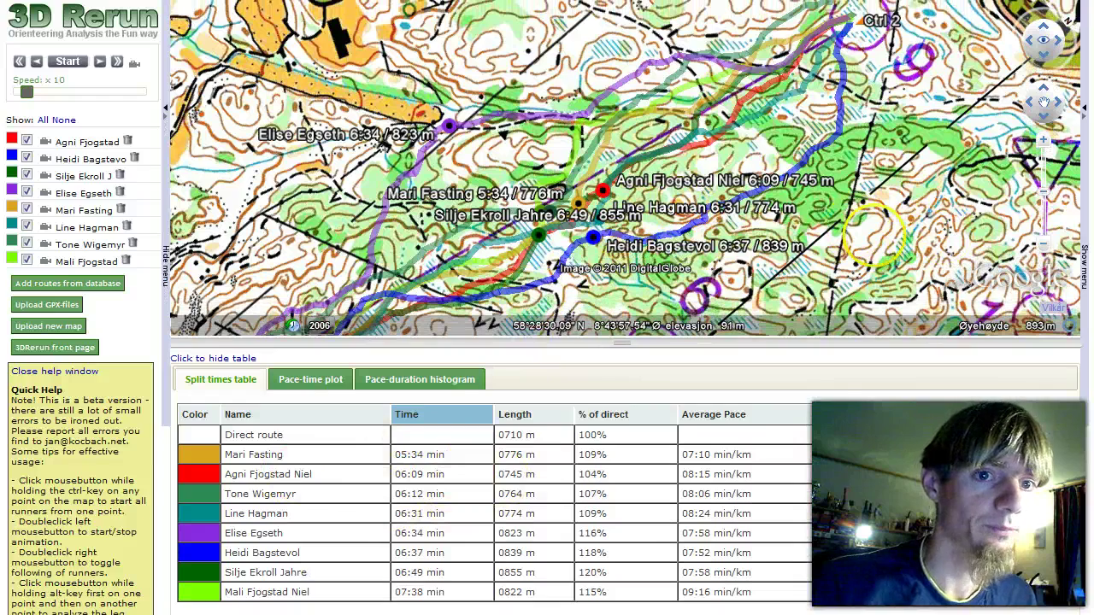
pyautogui.scroll(-2, 337, 210)
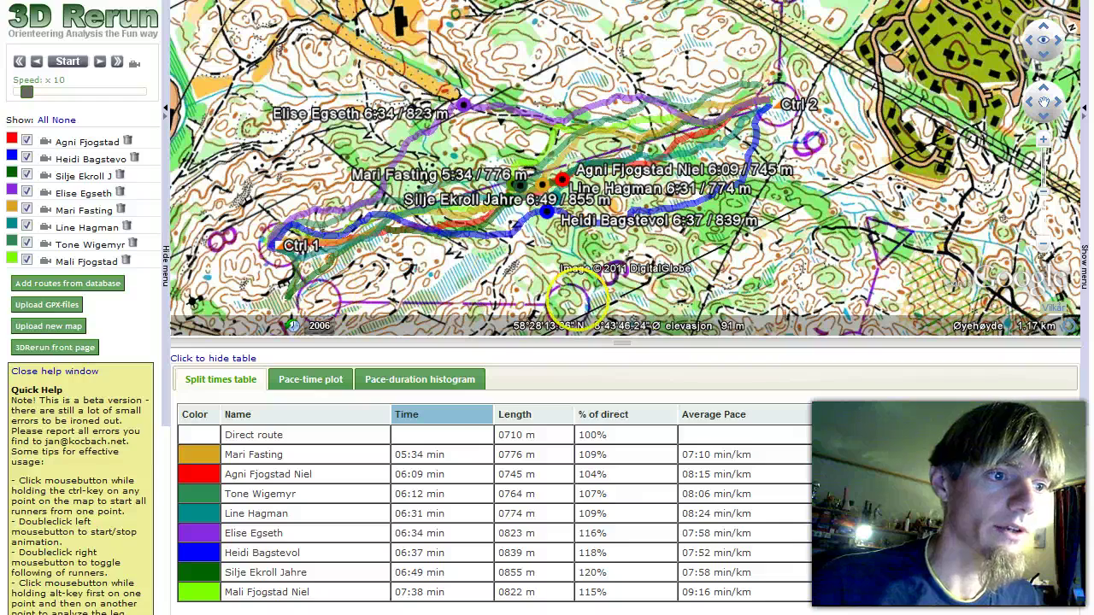
# Step: Tick 'Color by split time' under Analysis tools in the Advanced 3DRerun menu
pyautogui.click(1082, 261)
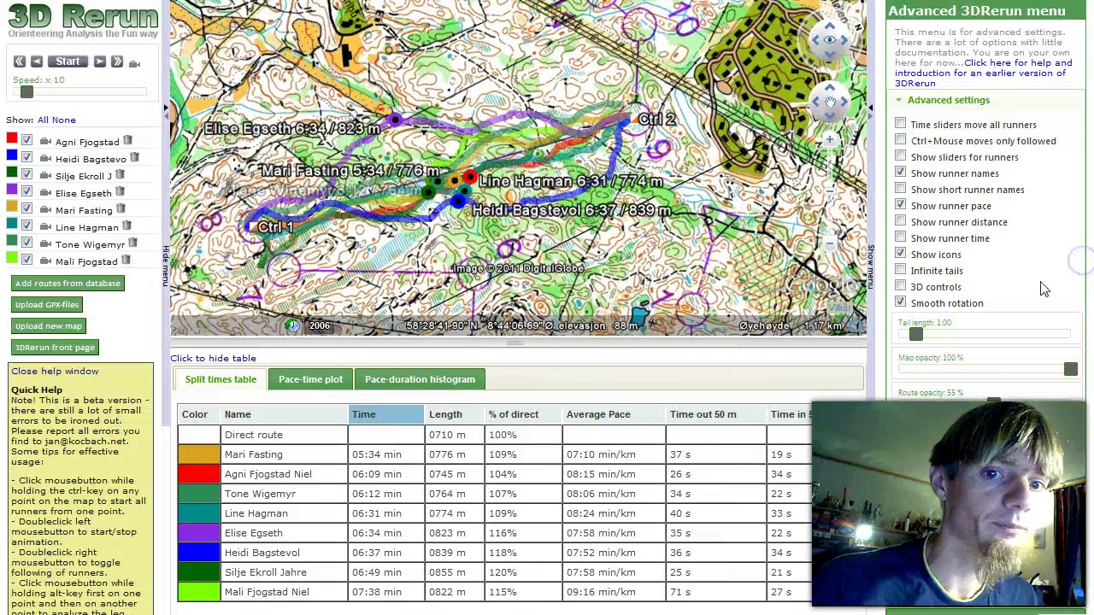
pyautogui.click(972, 547)
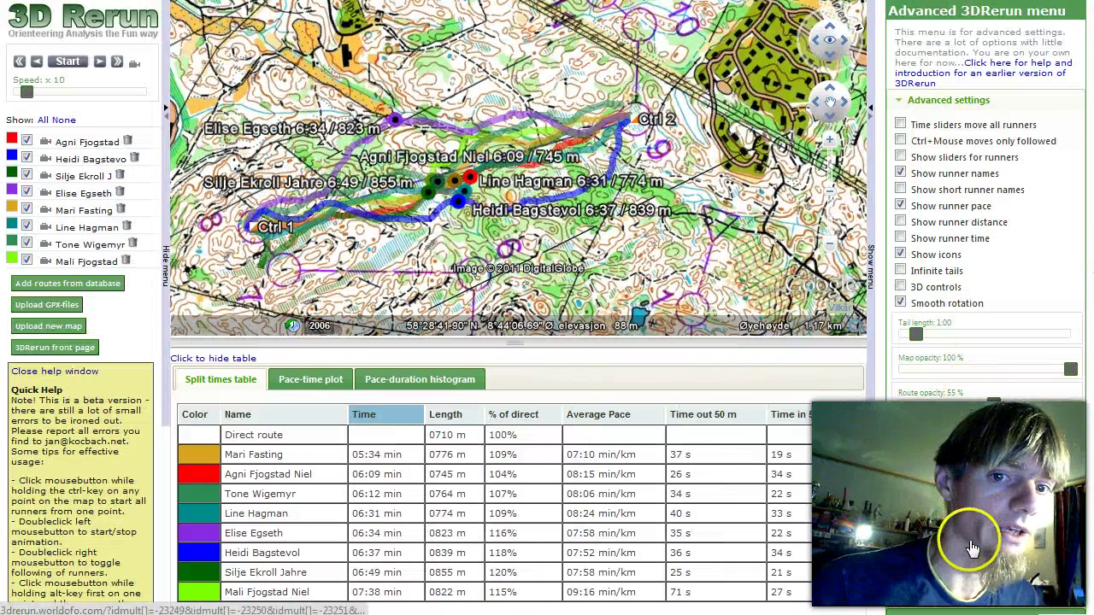
pyautogui.scroll(-1, 972, 547)
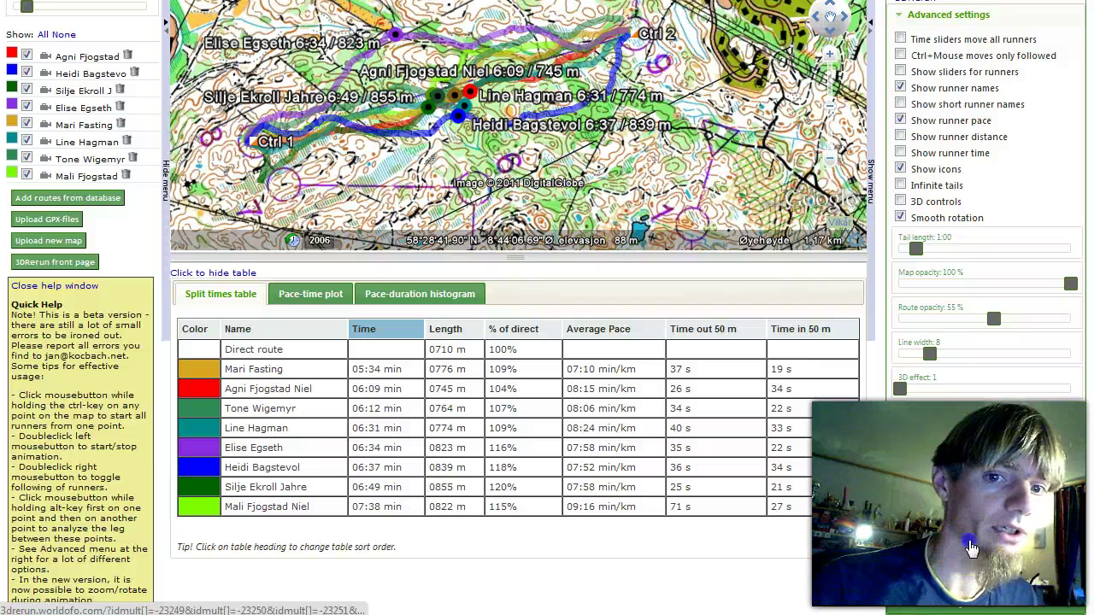
pyautogui.click(963, 395)
pyautogui.scroll(-3, 963, 395)
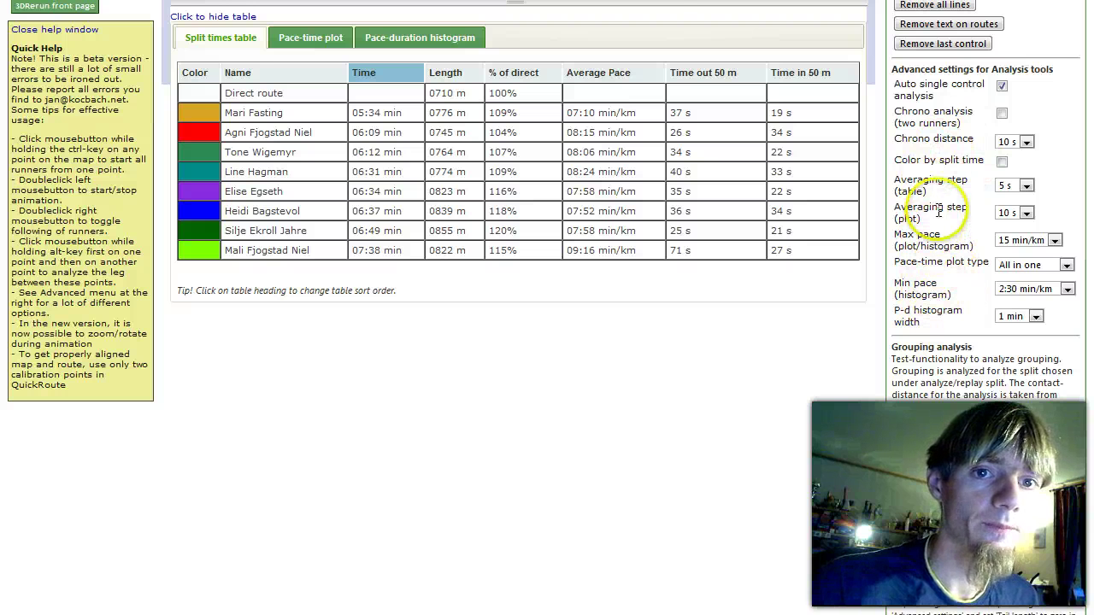
pyautogui.click(1001, 162)
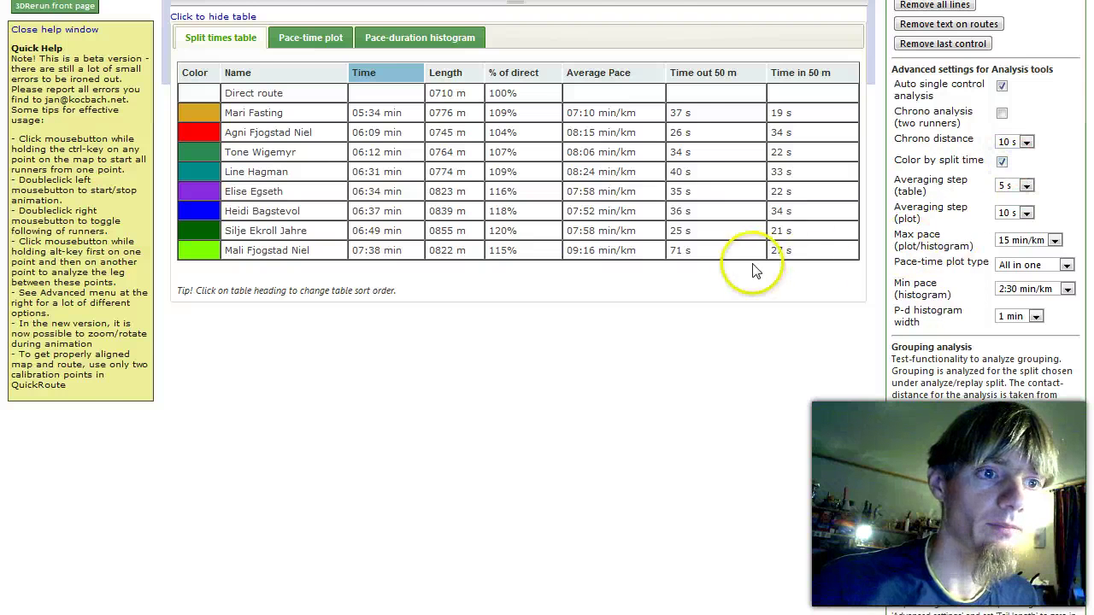
pyautogui.scroll(3, 752, 270)
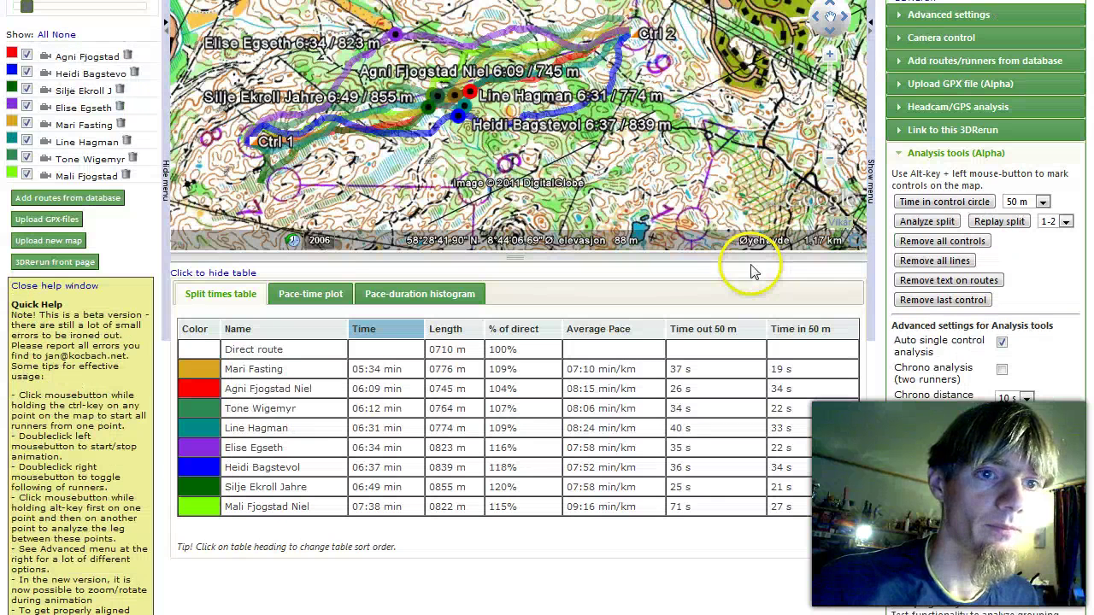
# Step: Apply Analyze split colouring, fastest green to slowest red, and make the map taller above the table
pyautogui.click(940, 224)
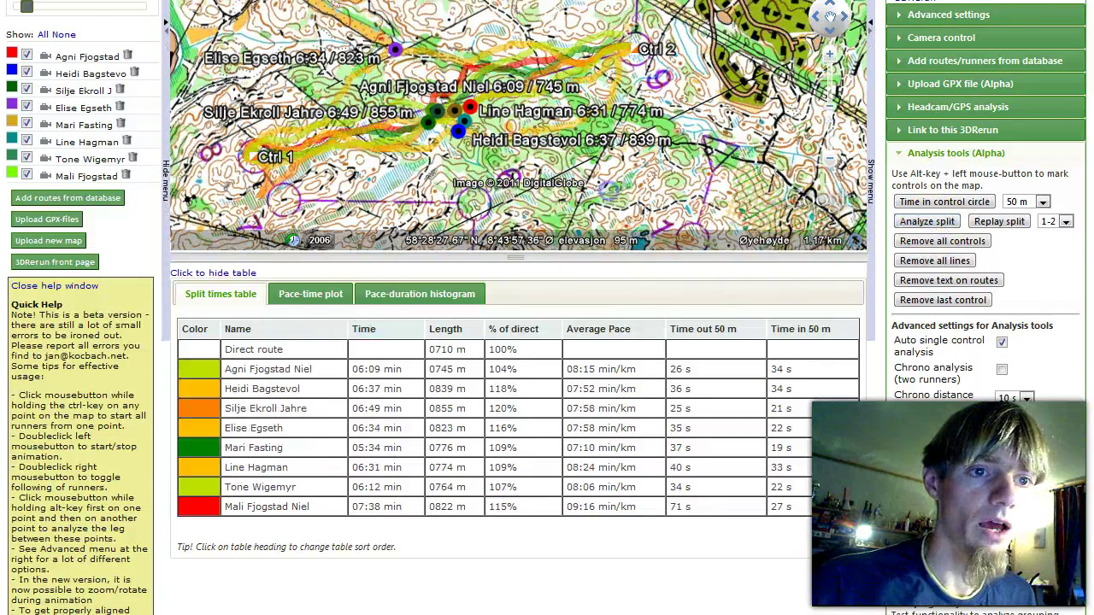
pyautogui.scroll(1, 818, 354)
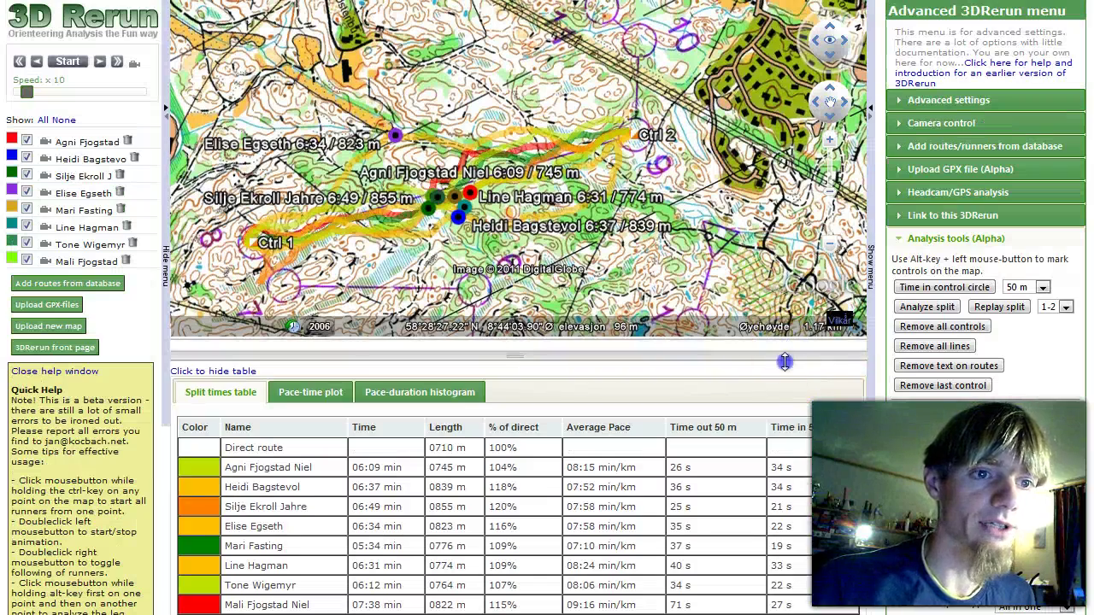
pyautogui.moveTo(784, 362); pyautogui.dragTo(785, 513)
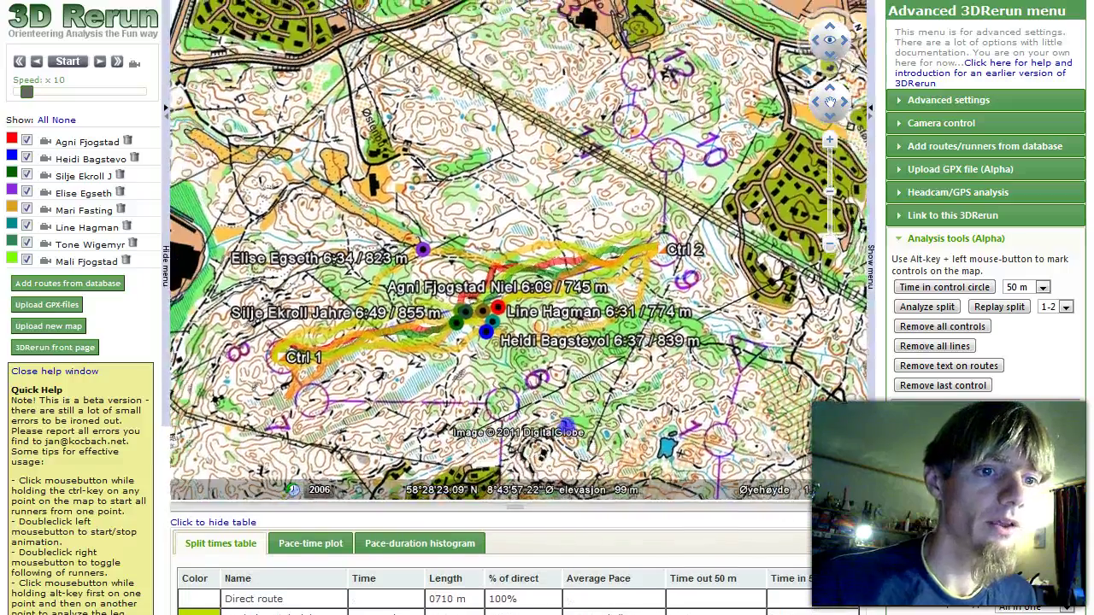